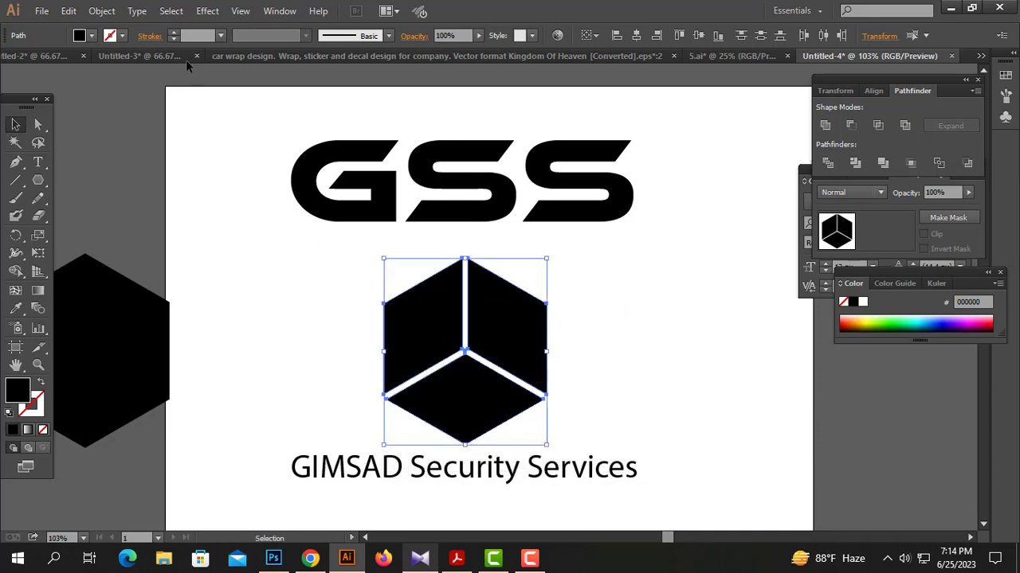
# - Offset the paths of the cube's three faces by -0.3 in with miter joins
pyautogui.click(102, 11)
pyautogui.moveTo(156, 315)
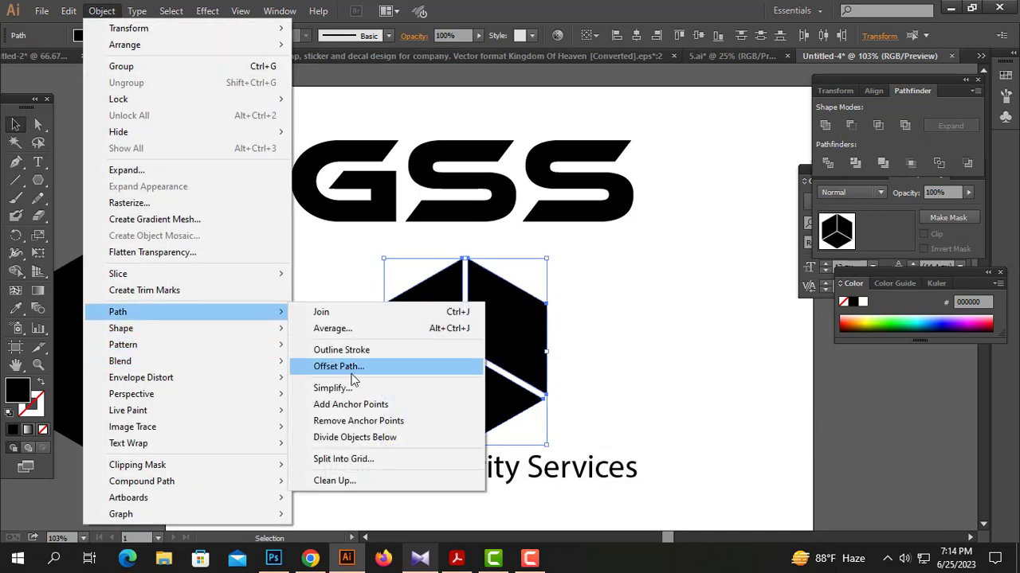
pyautogui.click(447, 371)
pyautogui.press('Right')
pyautogui.press('Left')
pyautogui.press('Left')
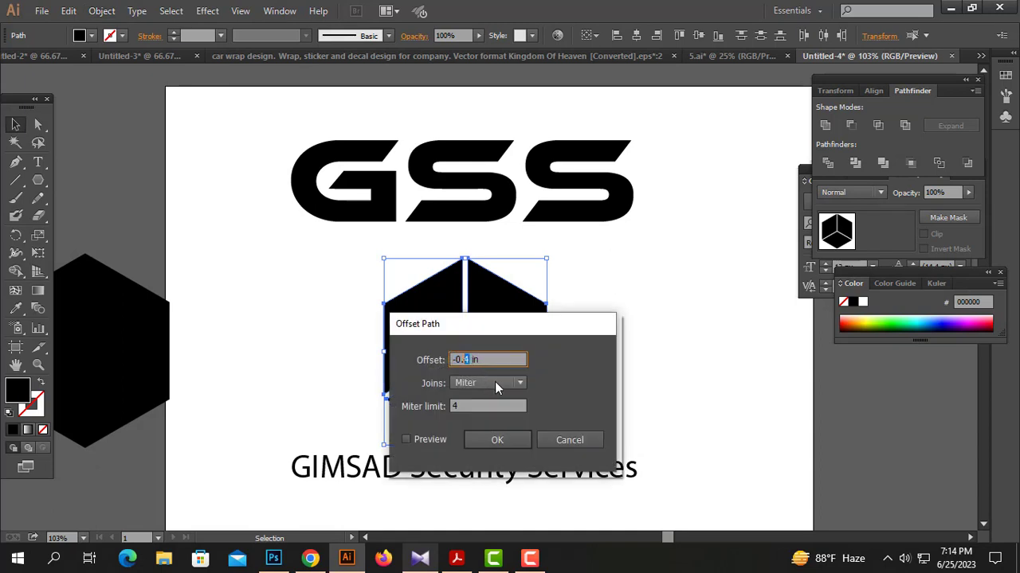
pyautogui.press('Return')
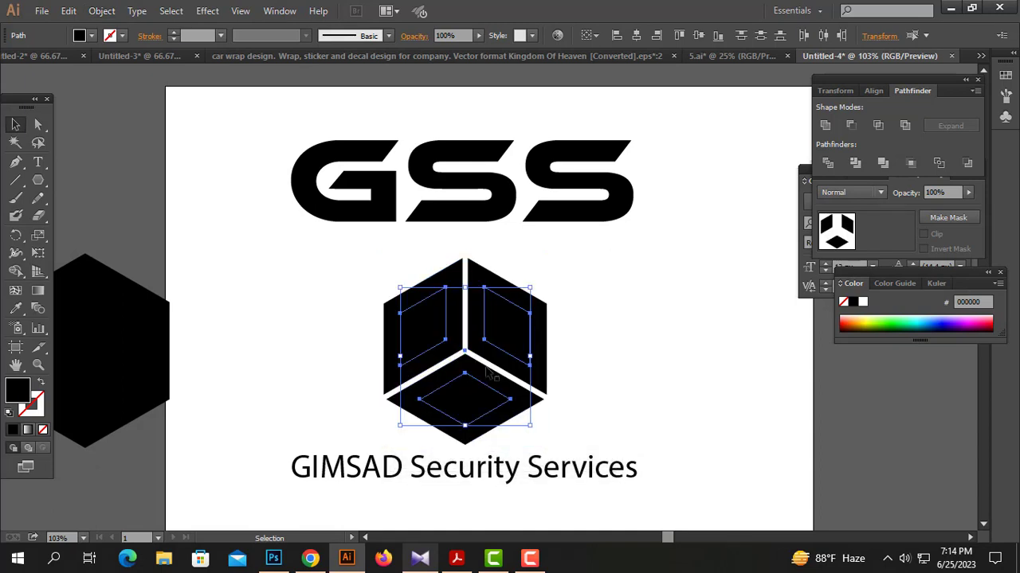
# - Subtract the inner offset shape from the cube's right face to make an open frame
pyautogui.moveTo(629, 283); pyautogui.dragTo(542, 403)
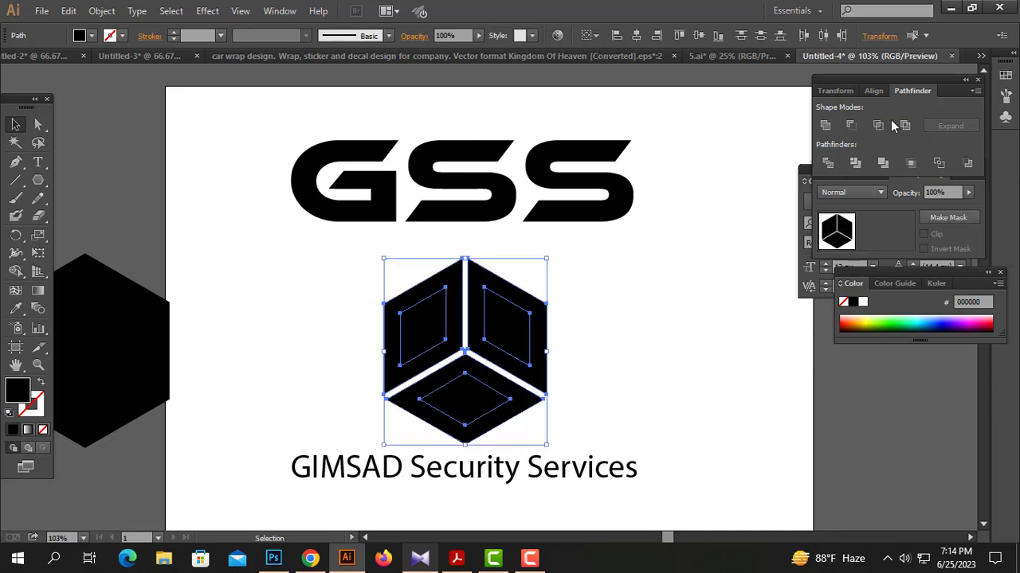
pyautogui.click(856, 126)
pyautogui.click(646, 298)
pyautogui.click(541, 318)
pyautogui.click(849, 125)
pyautogui.click(754, 248)
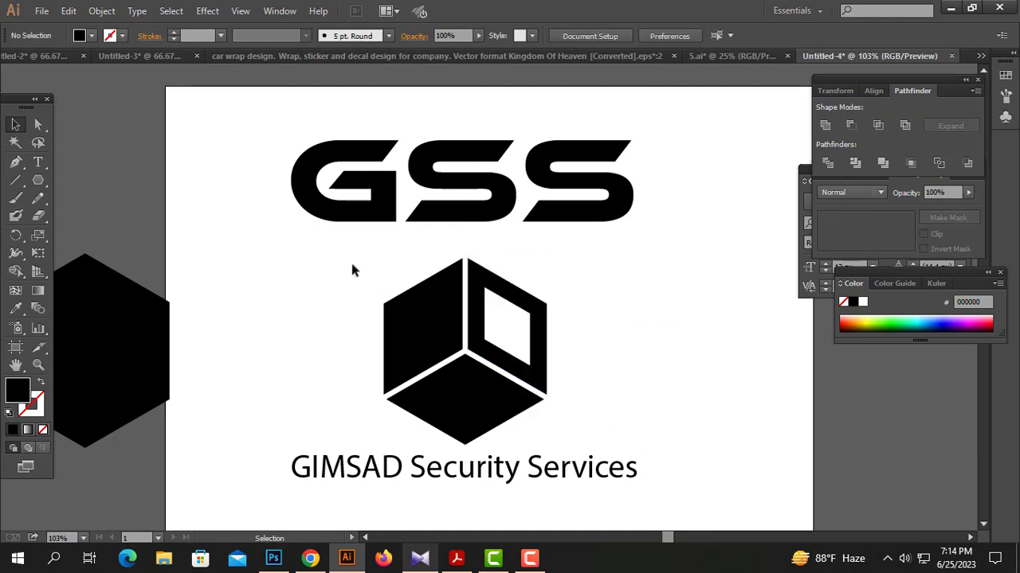
# - Subtract the inner offset shapes from the cube's left and bottom faces
pyautogui.click(458, 313)
pyautogui.click(851, 125)
pyautogui.click(661, 312)
pyautogui.moveTo(518, 435); pyautogui.dragTo(462, 409)
pyautogui.click(851, 125)
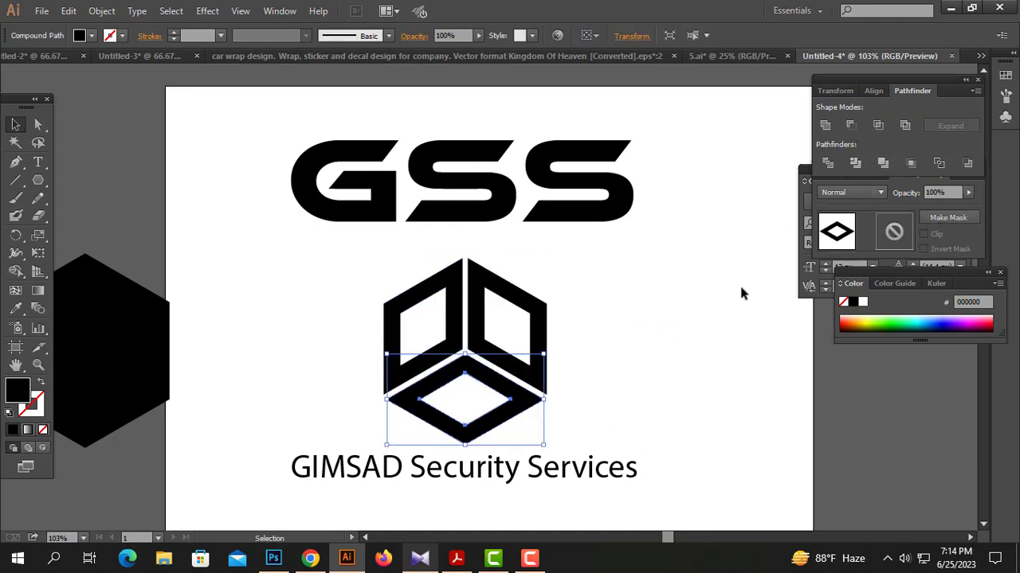
pyautogui.click(669, 320)
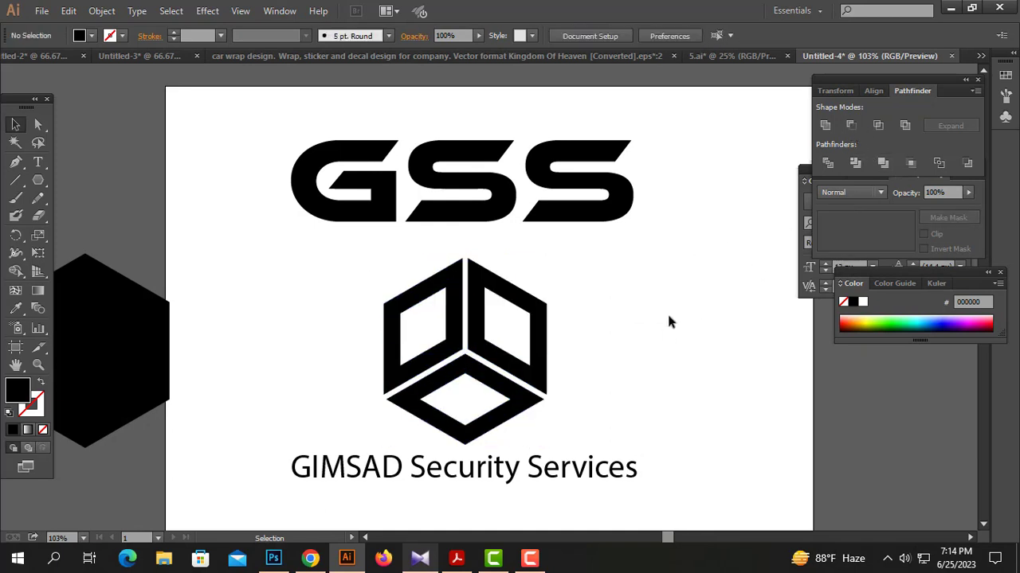
# - Duplicate the right face frame beside the cube and draw a rectangle about 0.66 × 2.59 in over the copy's right side
pyautogui.moveTo(43, 186); pyautogui.dragTo(90, 185)
pyautogui.moveTo(542, 325); pyautogui.dragTo(661, 329)
pyautogui.click(745, 319)
pyautogui.click(40, 183)
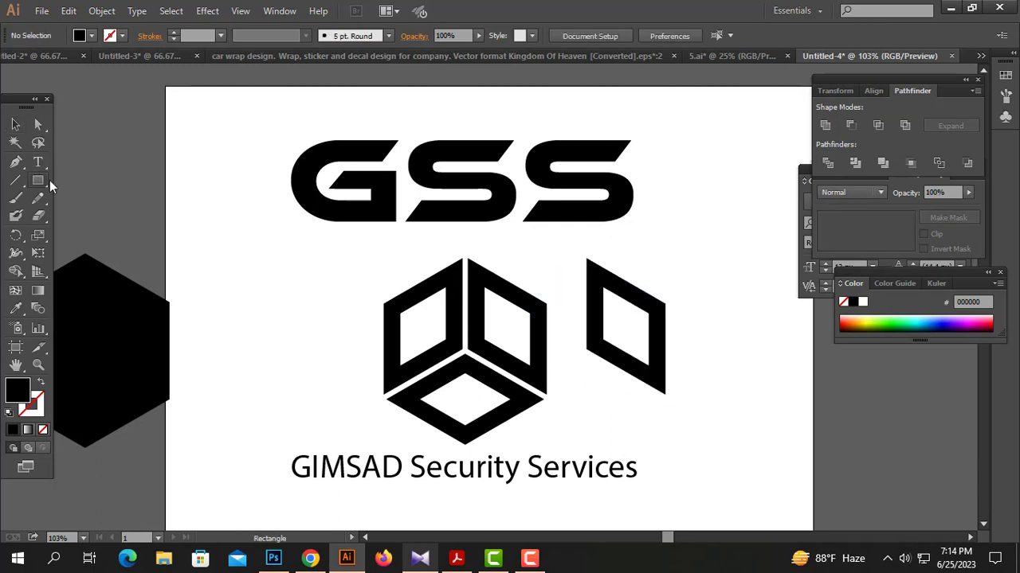
pyautogui.moveTo(683, 266); pyautogui.dragTo(647, 407)
pyautogui.click(16, 125)
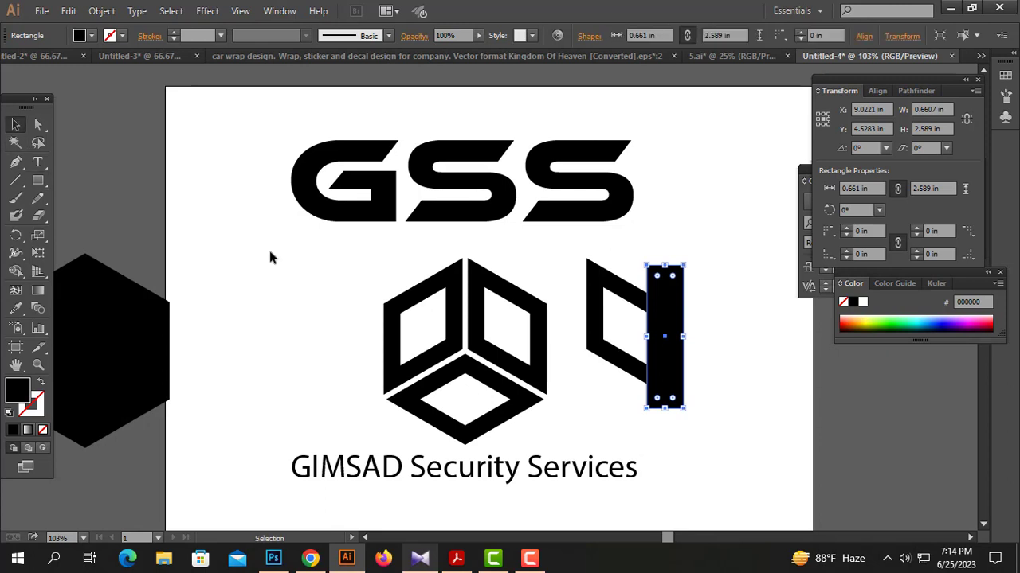
# - Copy the rectangle onto the duplicated frame's left side and subtract the original rectangle from the frame's right side
pyautogui.keyDown('shift'); pyautogui.click(594, 319); pyautogui.keyUp('shift')
pyautogui.click(912, 90)
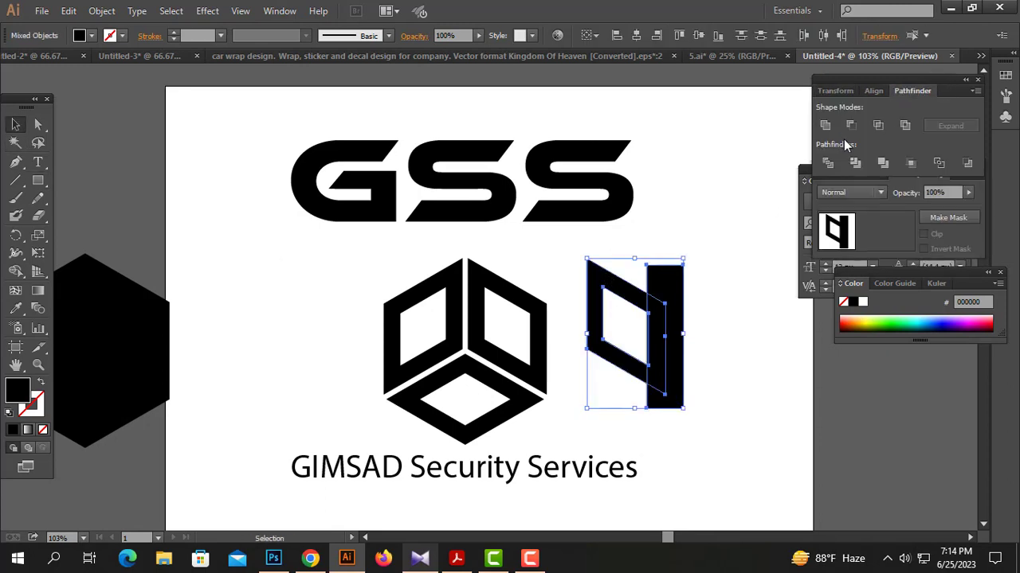
pyautogui.click(851, 131)
pyautogui.click(753, 289)
pyautogui.click(597, 291)
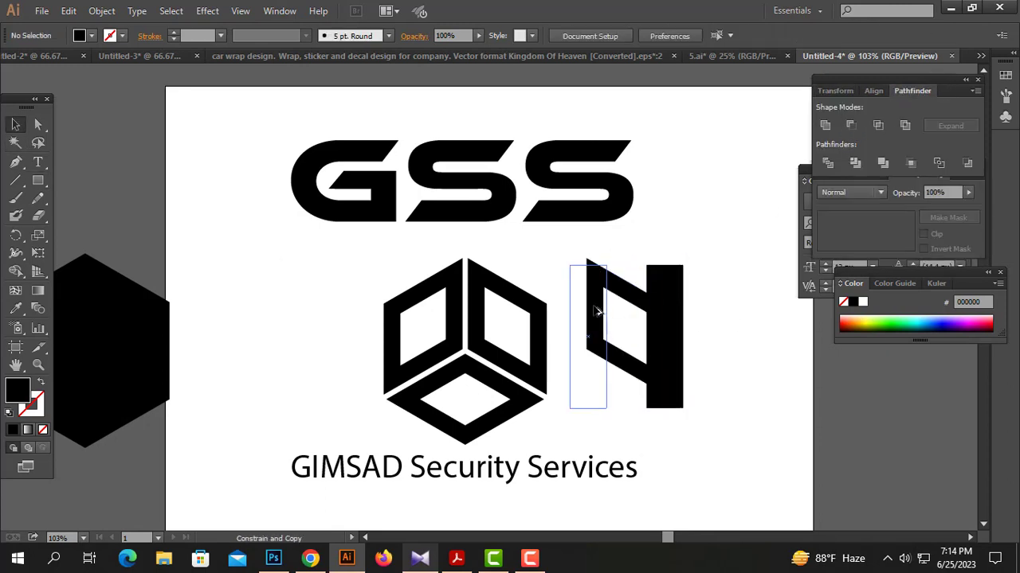
pyautogui.keyDown('shift'); pyautogui.click(662, 334); pyautogui.keyUp('shift')
pyautogui.click(851, 125)
pyautogui.click(746, 285)
# - Bring the remaining rectangle to the front and subtract it from the duplicated frame's left side
pyautogui.rightClick(581, 383)
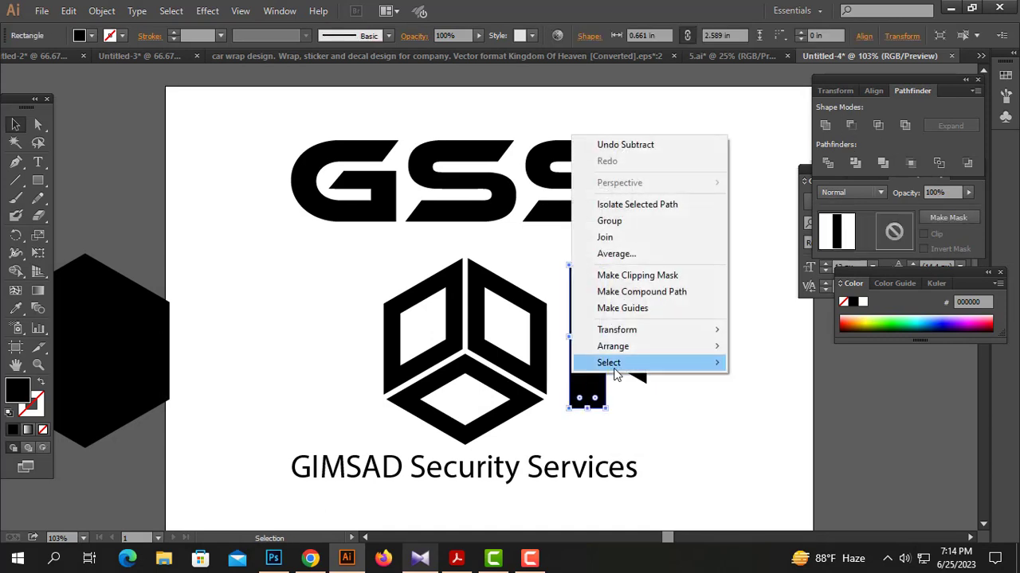
pyautogui.click(683, 345)
pyautogui.moveTo(680, 248); pyautogui.dragTo(594, 310)
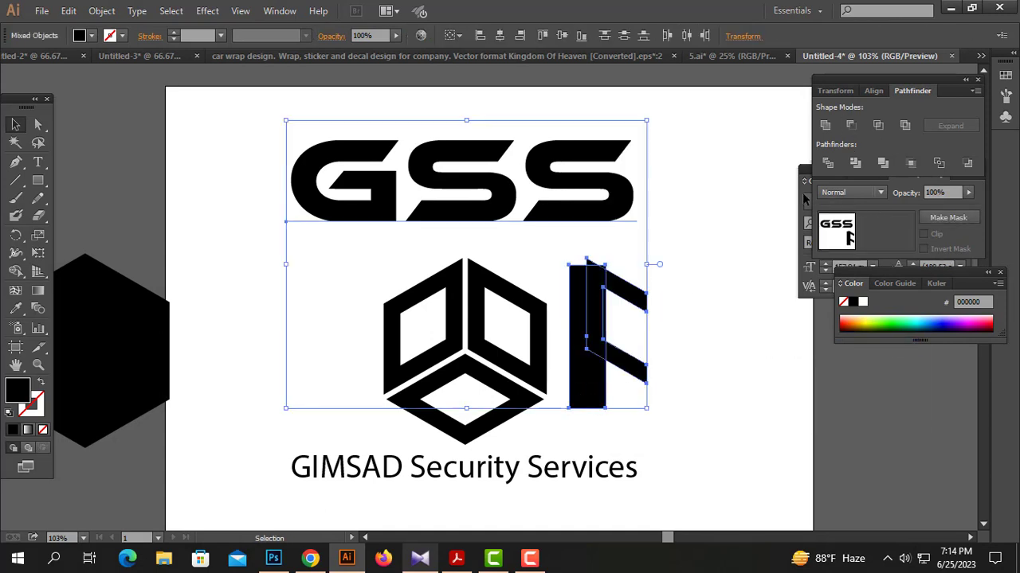
pyautogui.click(851, 125)
pyautogui.click(697, 277)
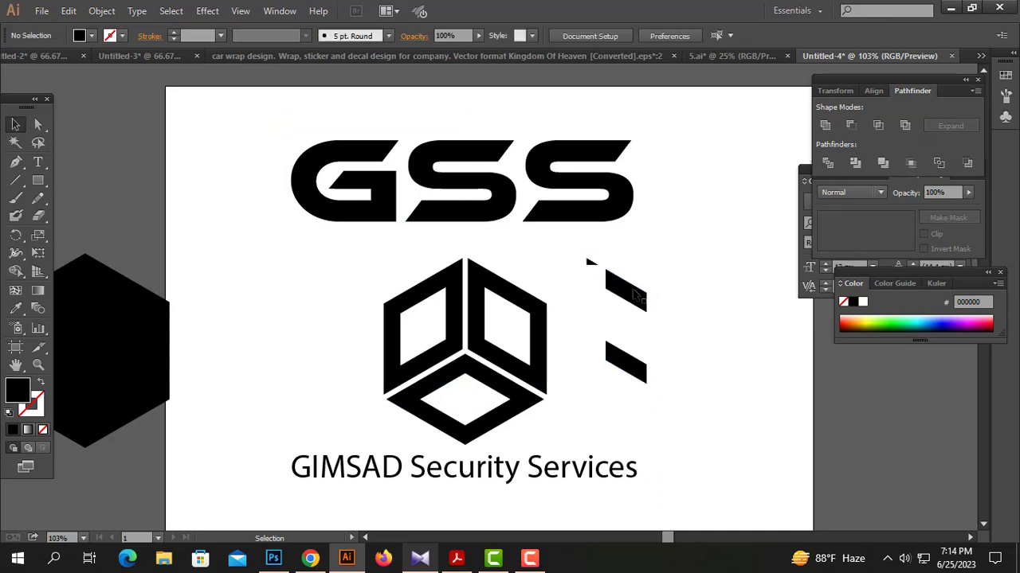
# - Ungroup the leftover frame pieces and move the upper slanted bar into the opening of the cube's right face
pyautogui.rightClick(635, 296)
pyautogui.click(690, 374)
pyautogui.click(628, 297)
pyautogui.moveTo(523, 327); pyautogui.dragTo(509, 324)
pyautogui.click(714, 334)
# - Shift the slanted bar over the right face's left edge and stretch its right end past the outer edge
pyautogui.click(507, 346)
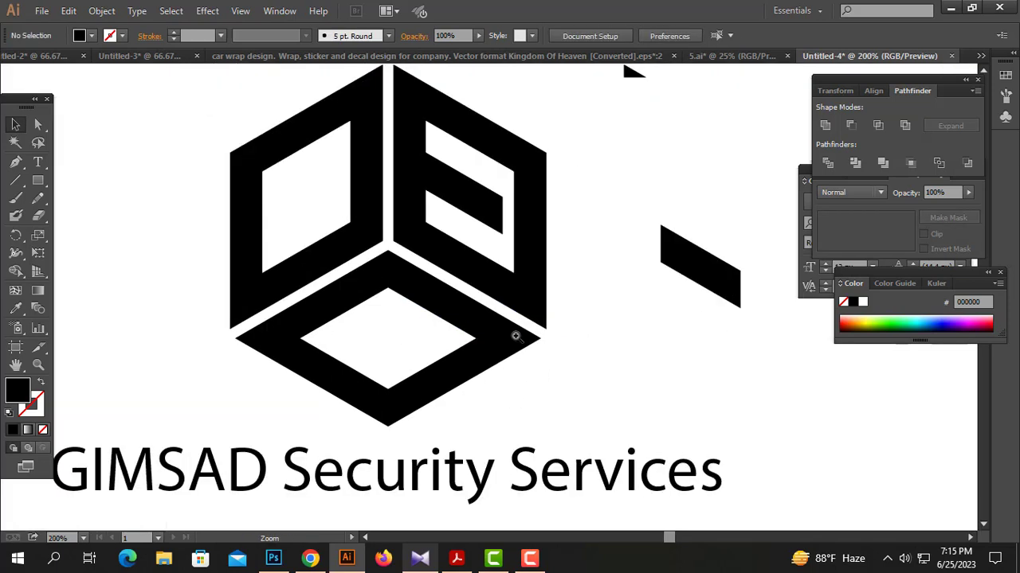
pyautogui.click(507, 265)
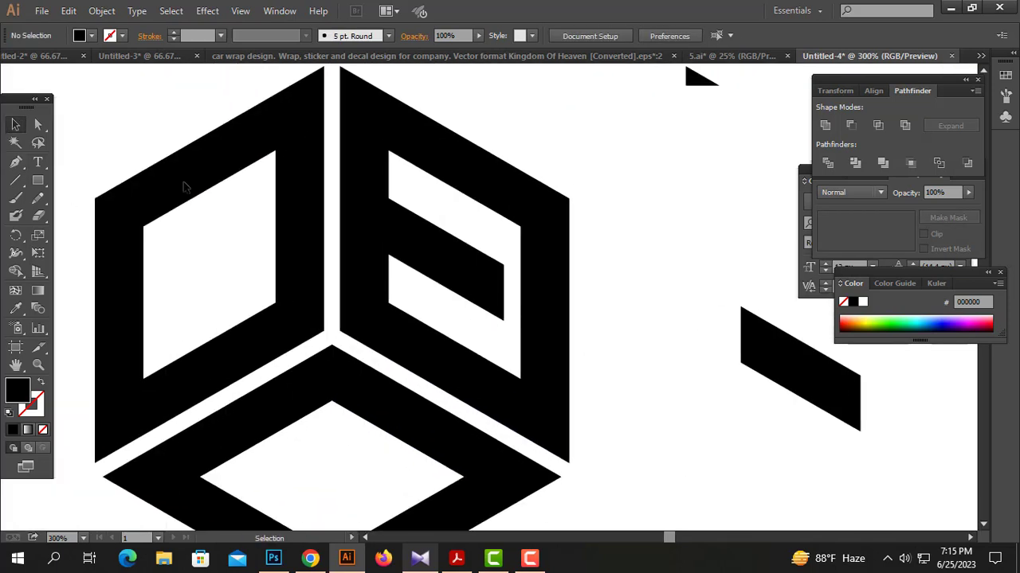
pyautogui.moveTo(418, 236); pyautogui.dragTo(358, 227)
pyautogui.press('a')
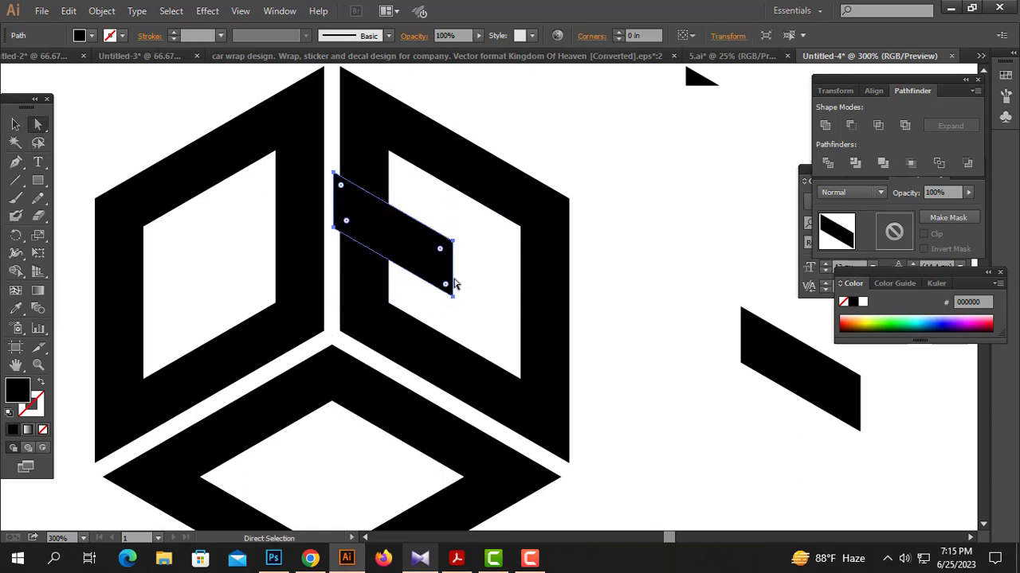
pyautogui.click(453, 295)
pyautogui.moveTo(453, 279); pyautogui.dragTo(619, 371)
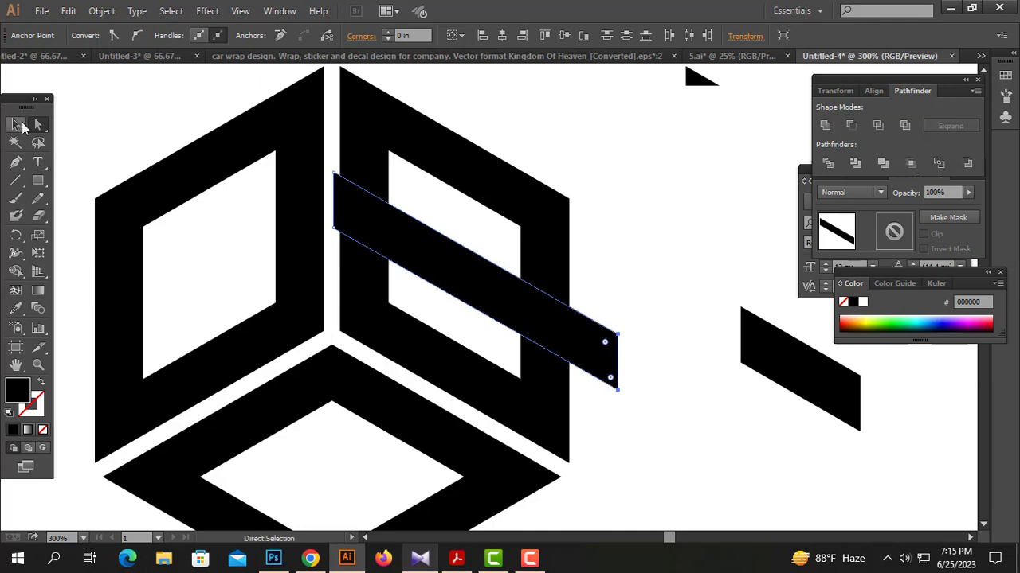
# - Adjust the bar's position across the middle of the right face and divide the bar and face with Pathfinder Divide
pyautogui.click(17, 125)
pyautogui.moveTo(661, 200); pyautogui.dragTo(488, 311)
pyautogui.click(656, 191)
pyautogui.click(464, 266)
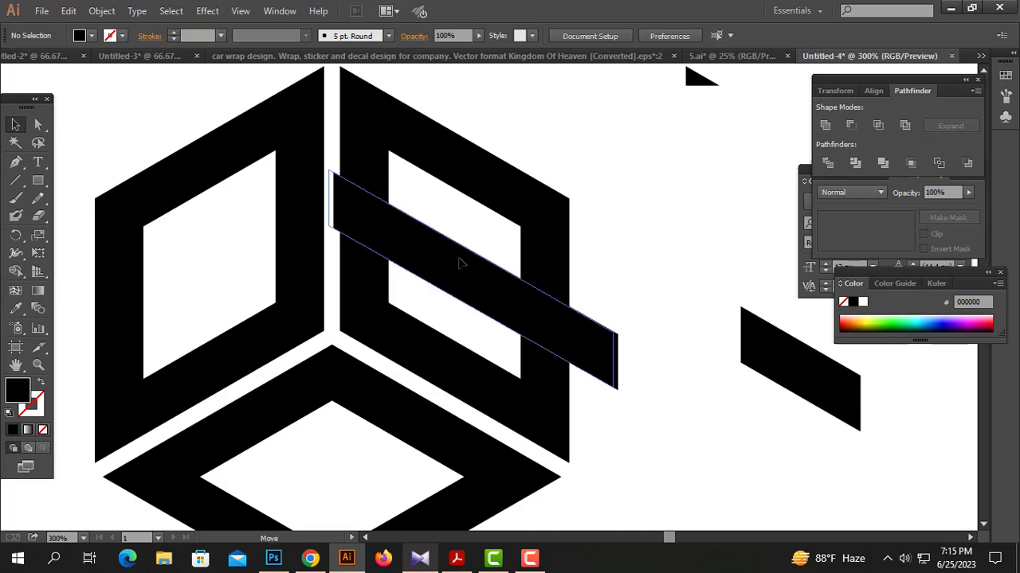
pyautogui.moveTo(661, 159); pyautogui.dragTo(442, 304)
pyautogui.click(828, 162)
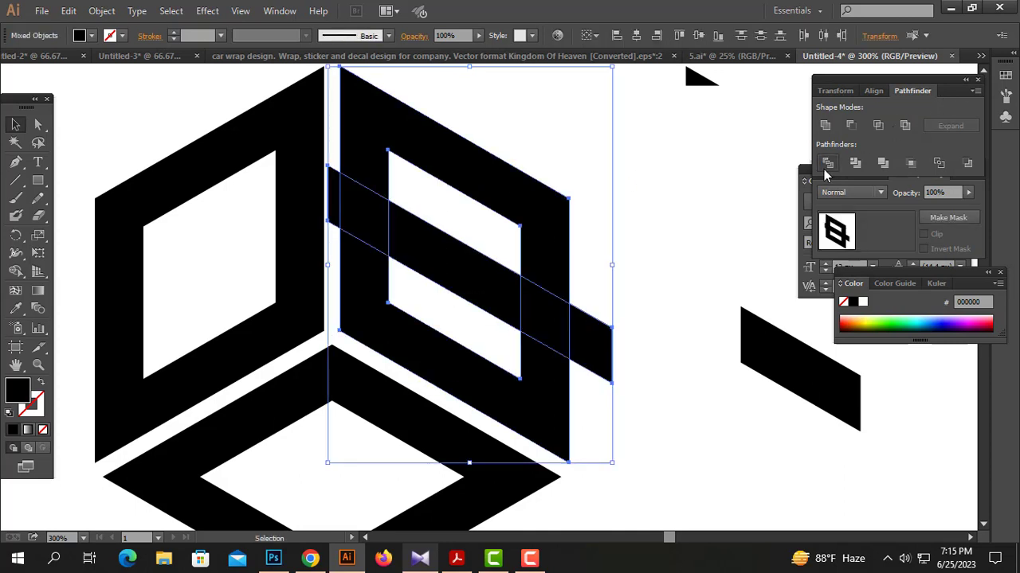
# - Ungroup the divided pieces and delete the bar ends that protrude outside the right face
pyautogui.rightClick(565, 237)
pyautogui.click(590, 325)
pyautogui.hotkey('ctrl', 'shift', 'a')
pyautogui.click(577, 341)
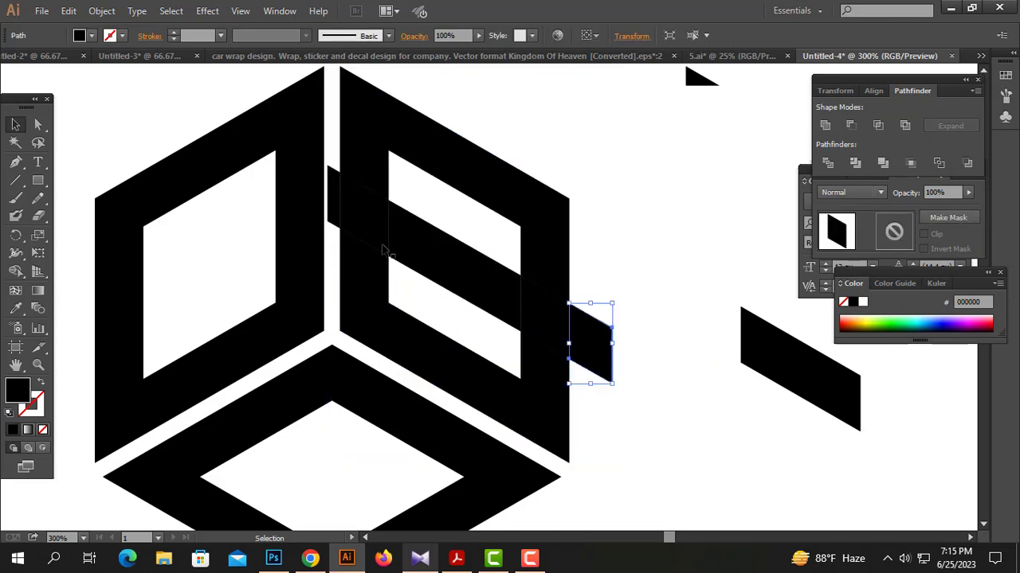
pyautogui.press('Delete')
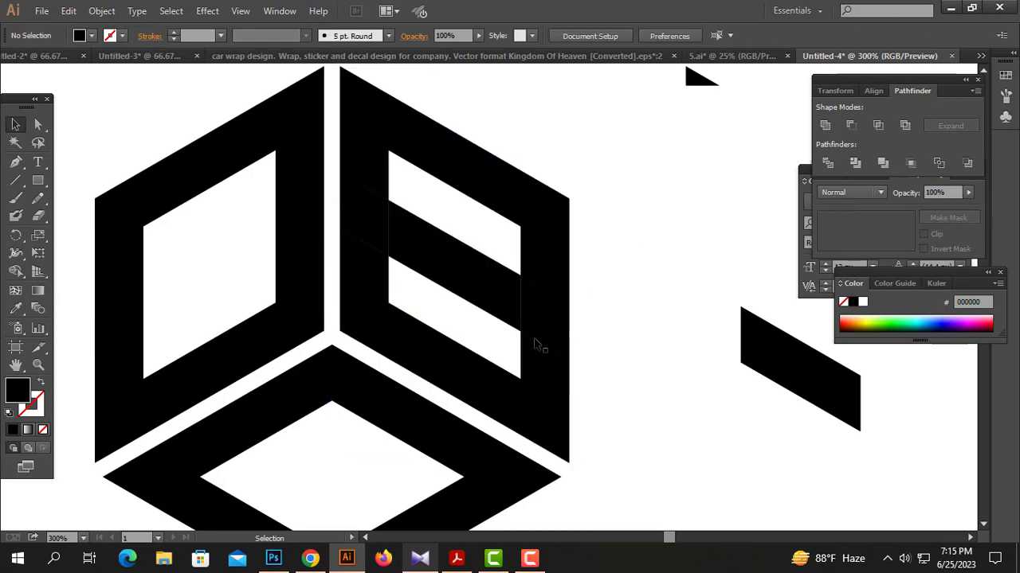
# - Try offsetting the path of the bar's right end segment by 2 in
pyautogui.click(542, 338)
pyautogui.click(101, 11)
pyautogui.moveTo(120, 311)
pyautogui.click(414, 364)
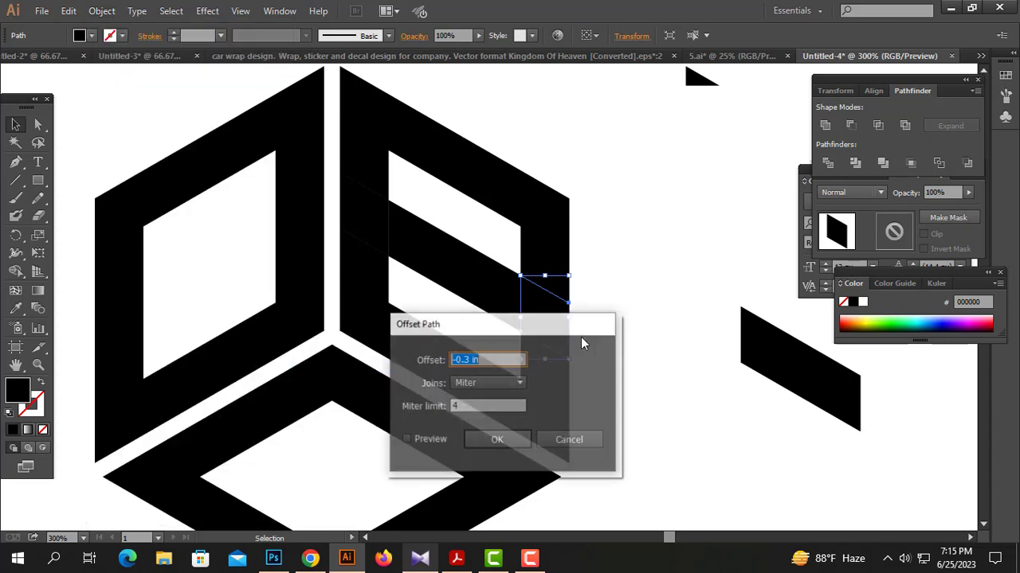
pyautogui.write('2')
pyautogui.click(505, 435)
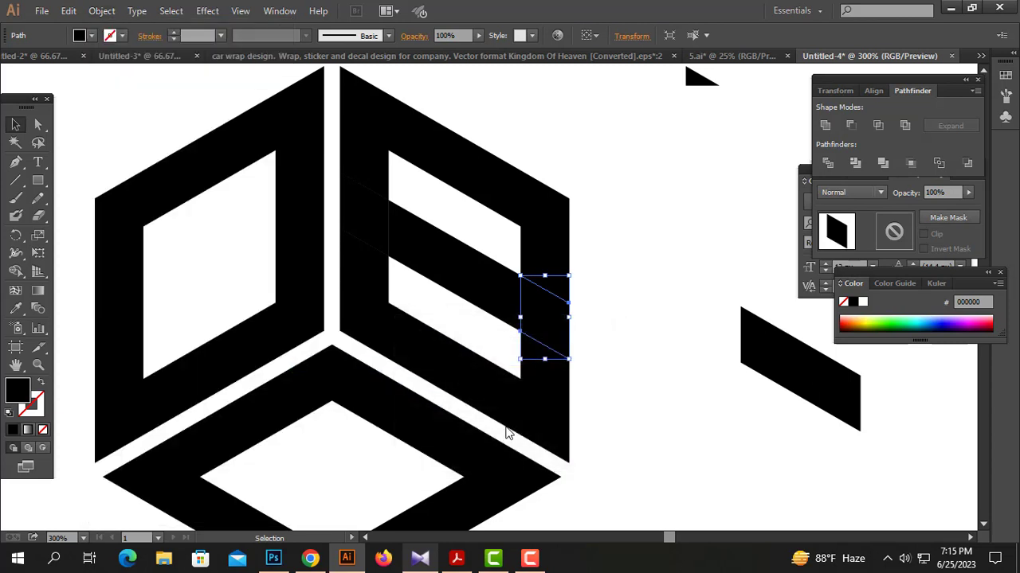
pyautogui.hotkey('ctrl', 'z')
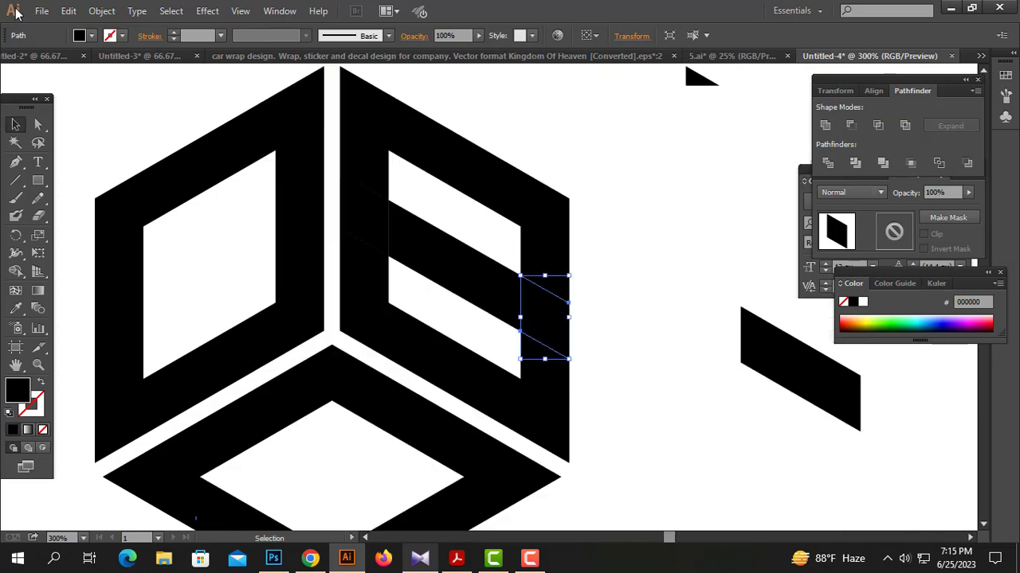
# - Try offsetting the path of the bar's right end segment by 0.02 in
pyautogui.click(101, 11)
pyautogui.moveTo(114, 312)
pyautogui.click(398, 364)
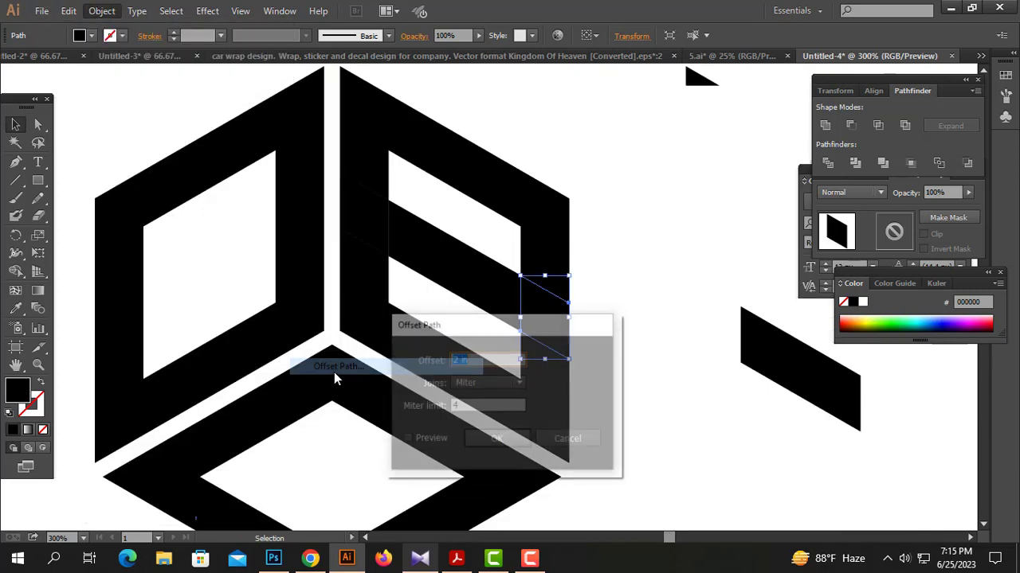
pyautogui.write('0.02')
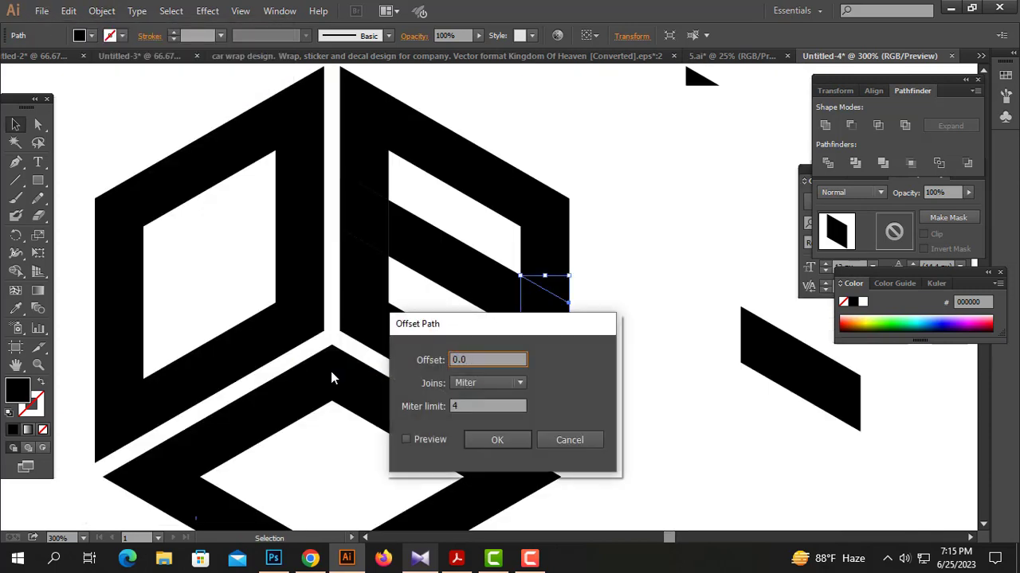
pyautogui.press('Return')
pyautogui.hotkey('ctrl', 'z')
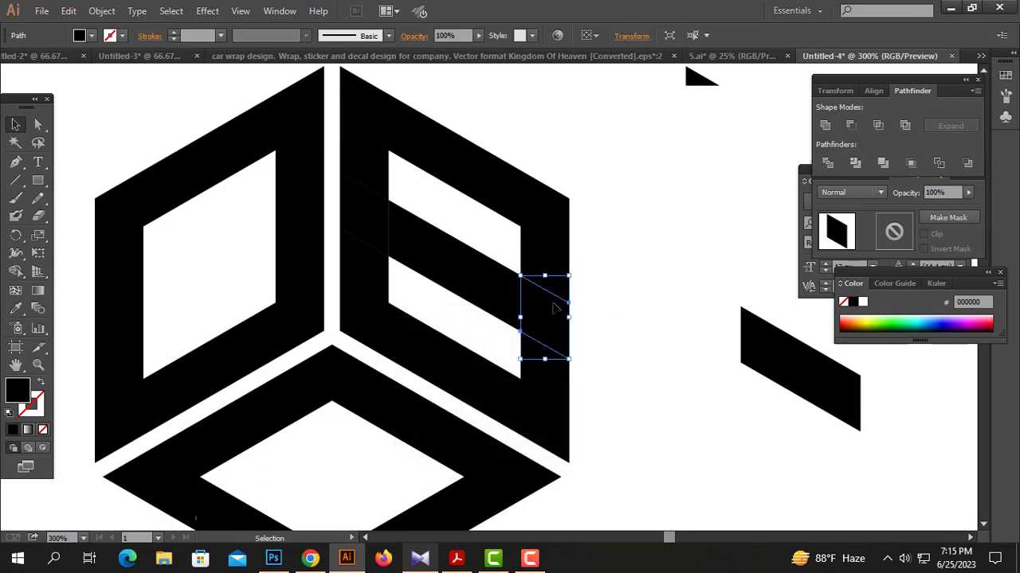
# - Cut a slanted gap above the bar's right end by subtracting a raised copy of the end segment from the upper piece
pyautogui.keyDown('shift'); pyautogui.click(547, 276); pyautogui.keyUp('shift')
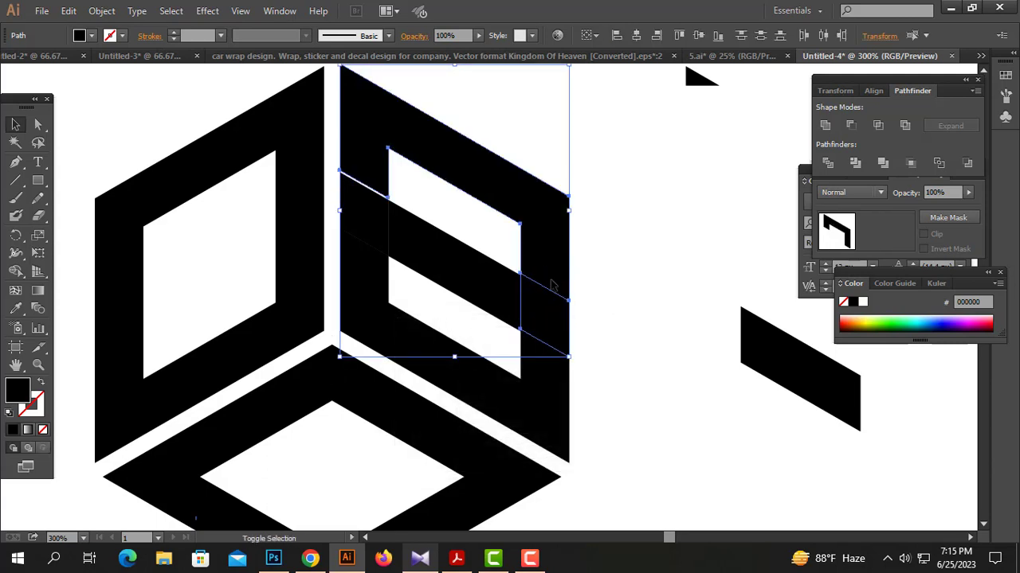
pyautogui.click(618, 289)
pyautogui.click(560, 319)
pyautogui.moveTo(546, 276); pyautogui.dragTo(554, 241)
pyautogui.keyDown('shift'); pyautogui.click(550, 220); pyautogui.keyUp('shift')
pyautogui.click(852, 127)
pyautogui.click(518, 311)
# - Cut a matching gap below the bar's left end using a lowered copy of its left segment against the lower piece
pyautogui.click(364, 227)
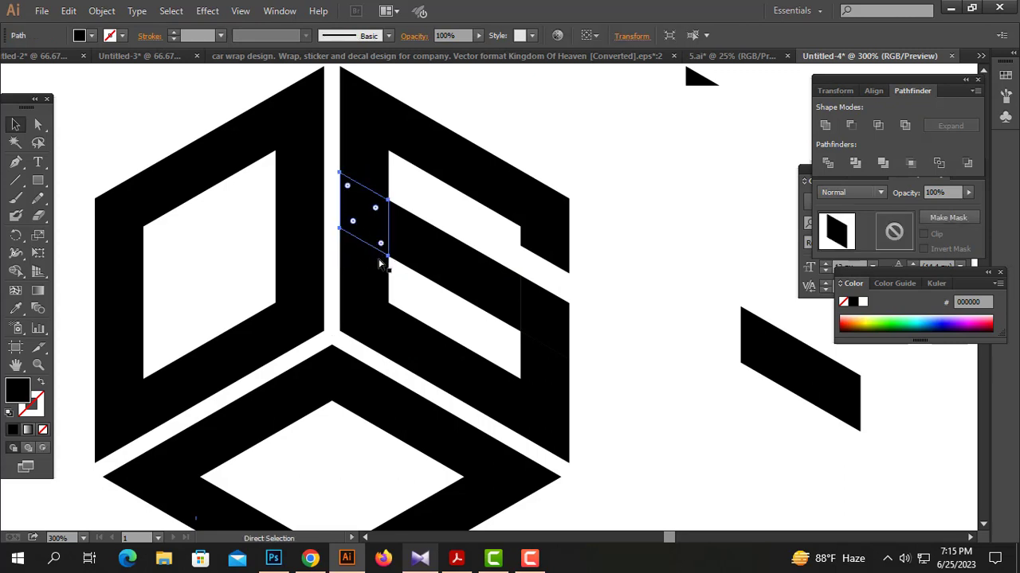
pyautogui.moveTo(366, 256); pyautogui.dragTo(366, 285)
pyautogui.keyDown('shift'); pyautogui.click(395, 318); pyautogui.keyUp('shift')
pyautogui.click(855, 160)
pyautogui.click(634, 257)
# - Delete the leftover unfilled path around the gap below the bar's left end
pyautogui.moveTo(500, 255); pyautogui.dragTo(564, 292)
pyautogui.click(521, 277)
pyautogui.click(516, 260)
pyautogui.click(375, 263)
pyautogui.moveTo(391, 279); pyautogui.dragTo(396, 273)
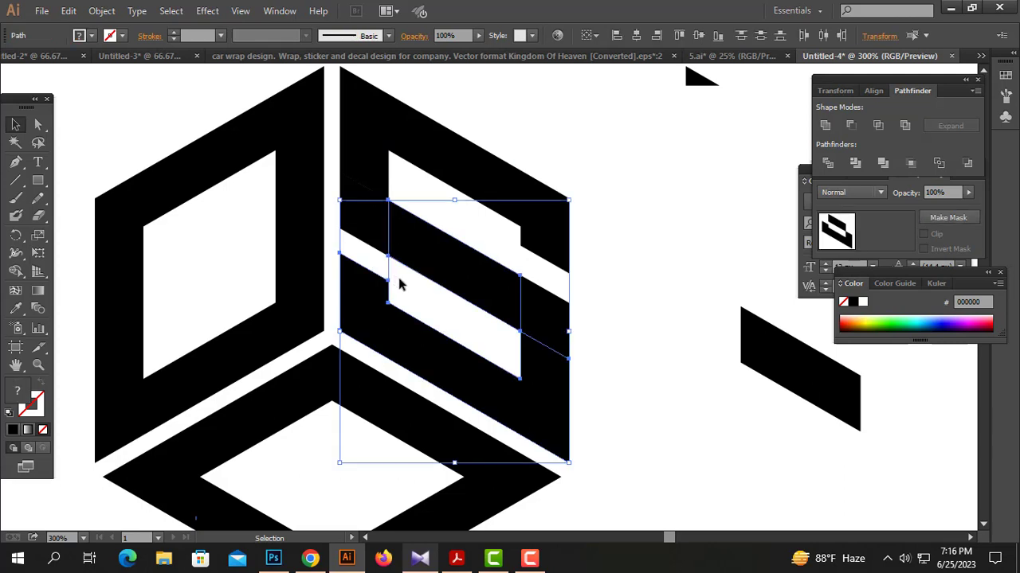
pyautogui.press('Delete')
pyautogui.hotkey('ctrl', 'z')
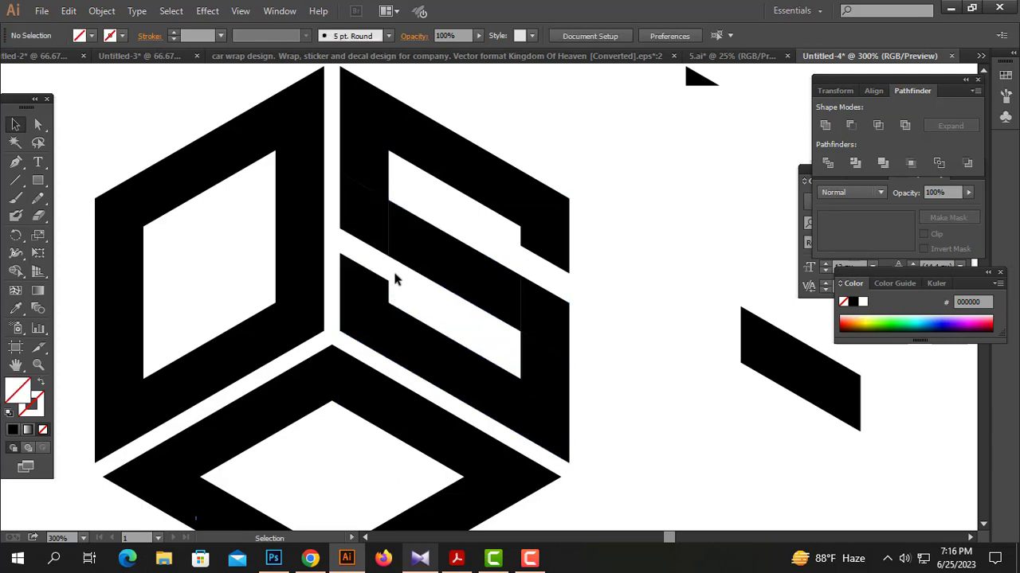
pyautogui.click(392, 269)
# - Unite all pieces of the right face into a single S-shaped path
pyautogui.click(595, 275)
pyautogui.moveTo(469, 395); pyautogui.dragTo(471, 339)
pyautogui.keyDown('ctrl'); pyautogui.keyDown('alt'); pyautogui.click(447, 356); pyautogui.keyUp('alt'); pyautogui.keyUp('ctrl')
pyautogui.moveTo(503, 290); pyautogui.dragTo(500, 294)
pyautogui.moveTo(644, 115); pyautogui.dragTo(438, 253)
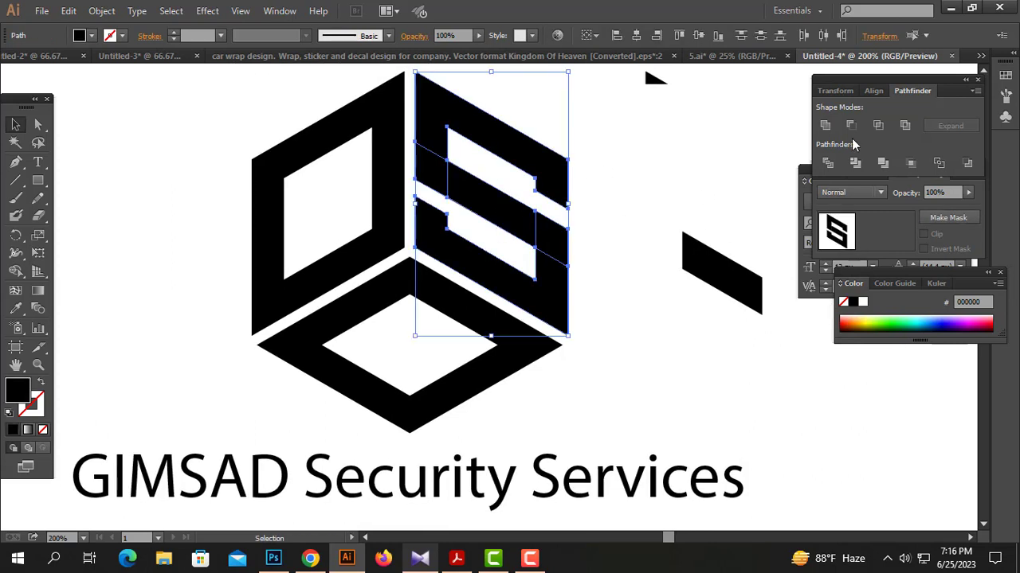
pyautogui.click(832, 128)
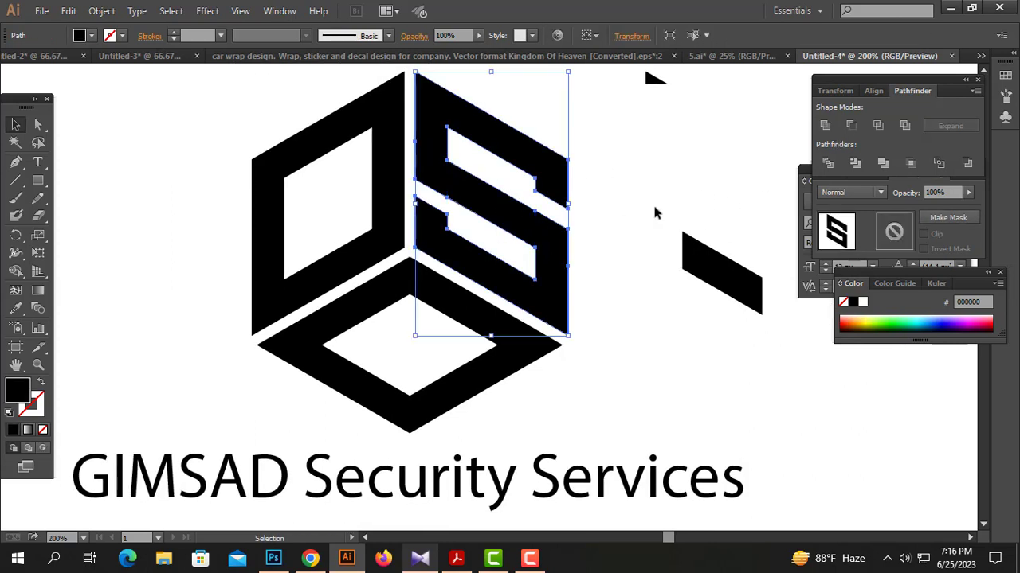
pyautogui.click(631, 224)
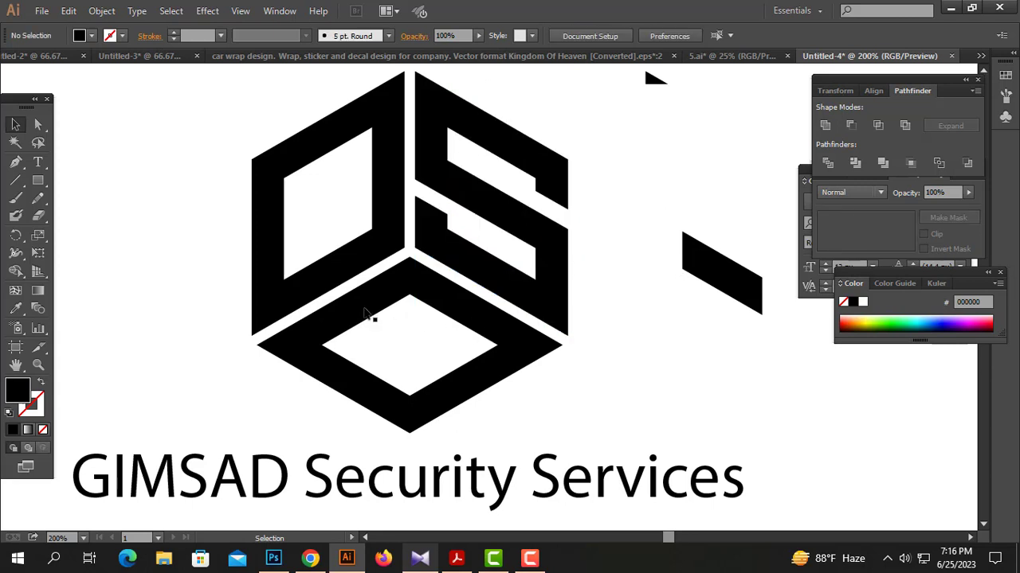
# - Duplicate the cube's bottom diamond face to its right and move the leftover parallelogram away from the copy
pyautogui.moveTo(366, 319); pyautogui.dragTo(705, 341)
pyautogui.moveTo(716, 274); pyautogui.dragTo(673, 177)
pyautogui.press('space')
pyautogui.moveTo(672, 337); pyautogui.dragTo(613, 289)
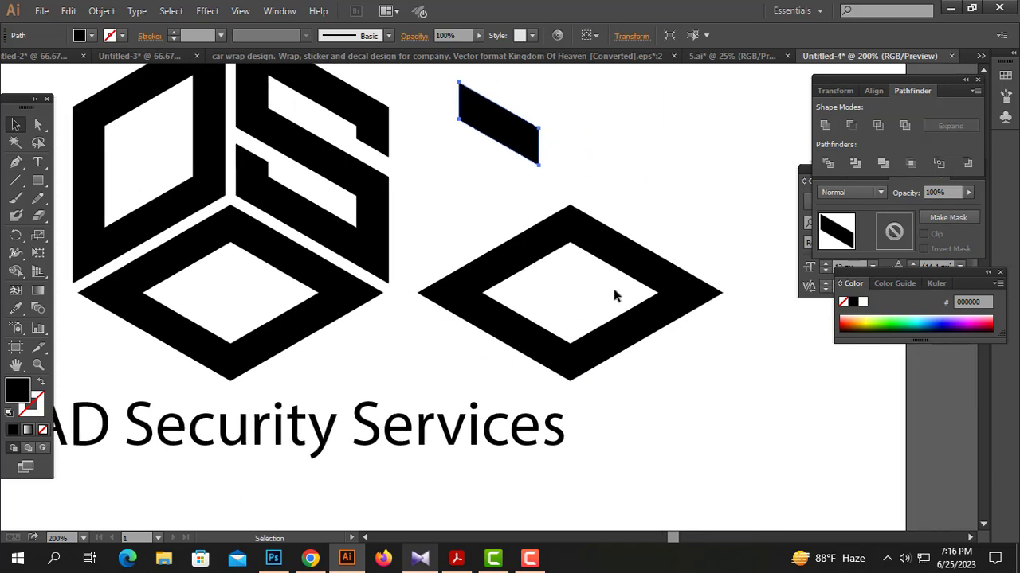
pyautogui.click(613, 288)
# - Draw a rectangle about 1.375 × 2.493 in, tilt it along the diamond copy's slanted edges, and cover both parallel arms with it and a duplicate
pyautogui.click(37, 182)
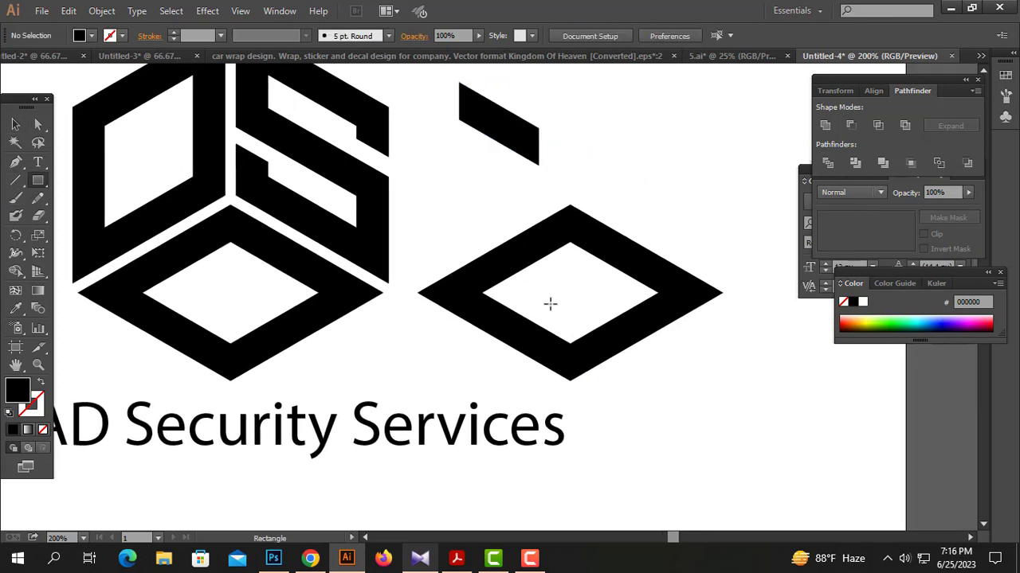
pyautogui.moveTo(434, 194); pyautogui.dragTo(583, 462)
pyautogui.press('v')
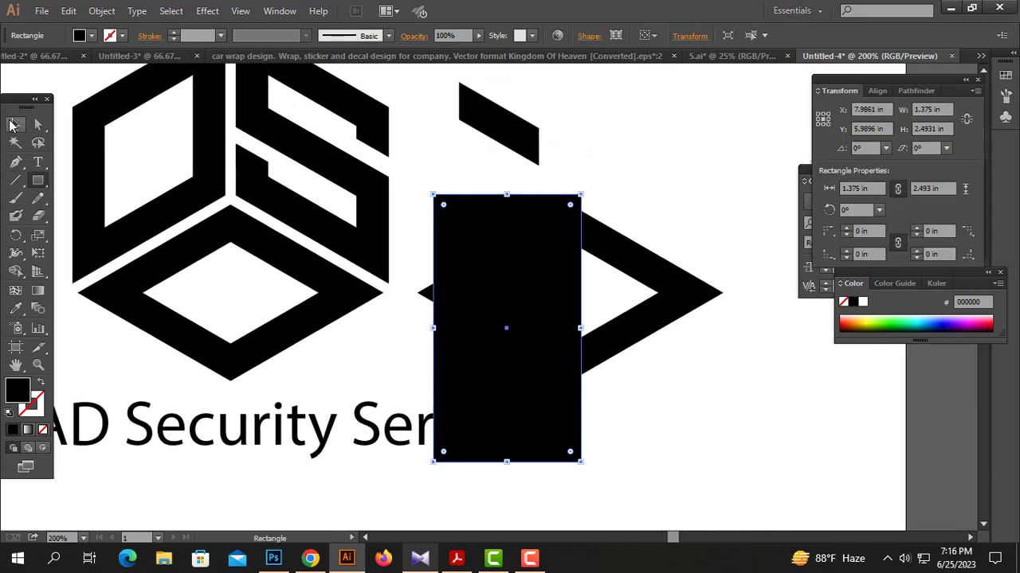
pyautogui.moveTo(587, 186); pyautogui.dragTo(459, 223)
pyautogui.moveTo(500, 357); pyautogui.dragTo(521, 425)
# - Divide the diamond copy with the tilted rectangles and place a freed slanted segment on the cube's bottom face
pyautogui.moveTo(720, 125); pyautogui.dragTo(550, 412)
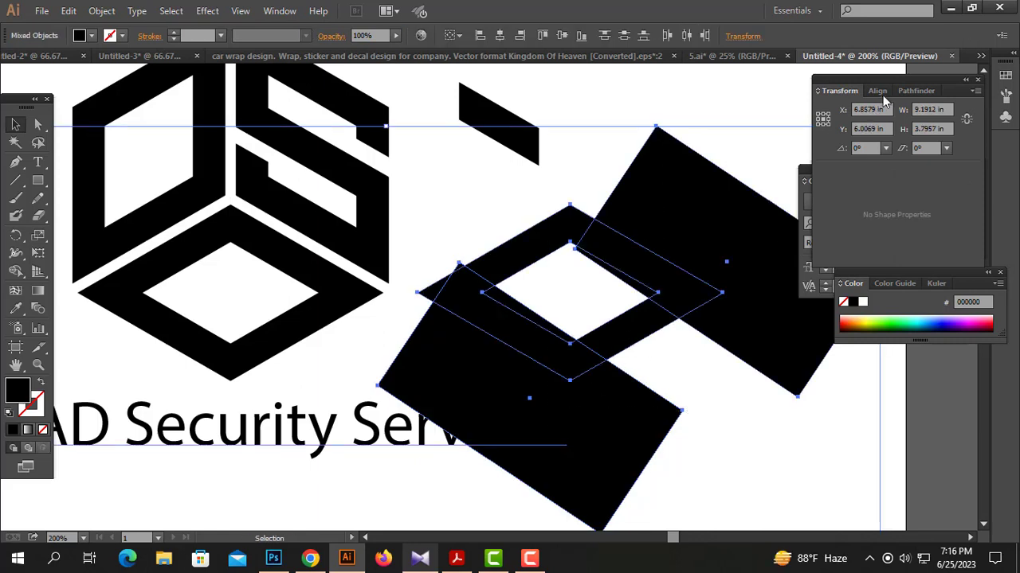
pyautogui.click(916, 92)
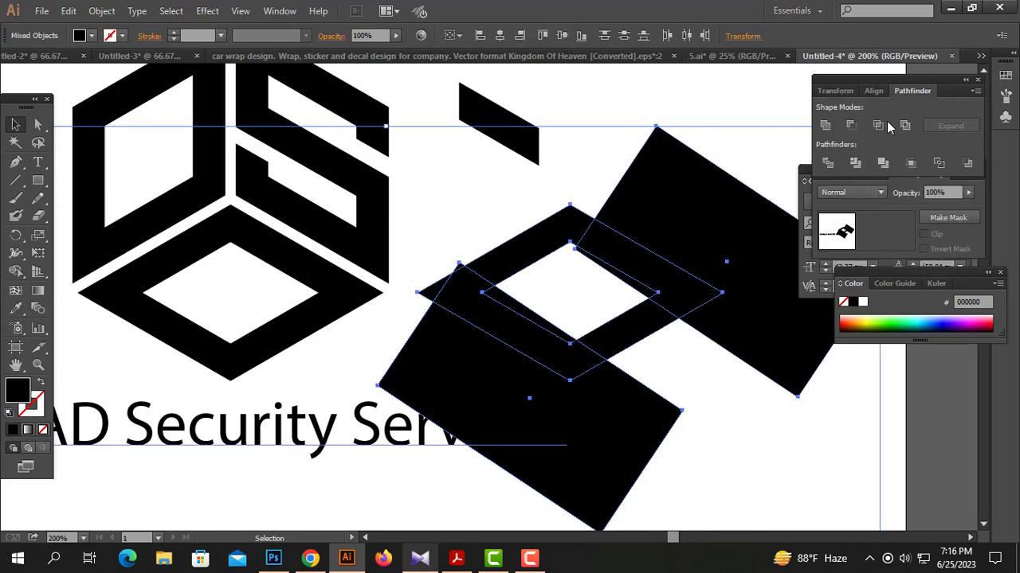
pyautogui.moveTo(731, 92); pyautogui.dragTo(496, 326)
pyautogui.click(832, 160)
pyautogui.rightClick(682, 117)
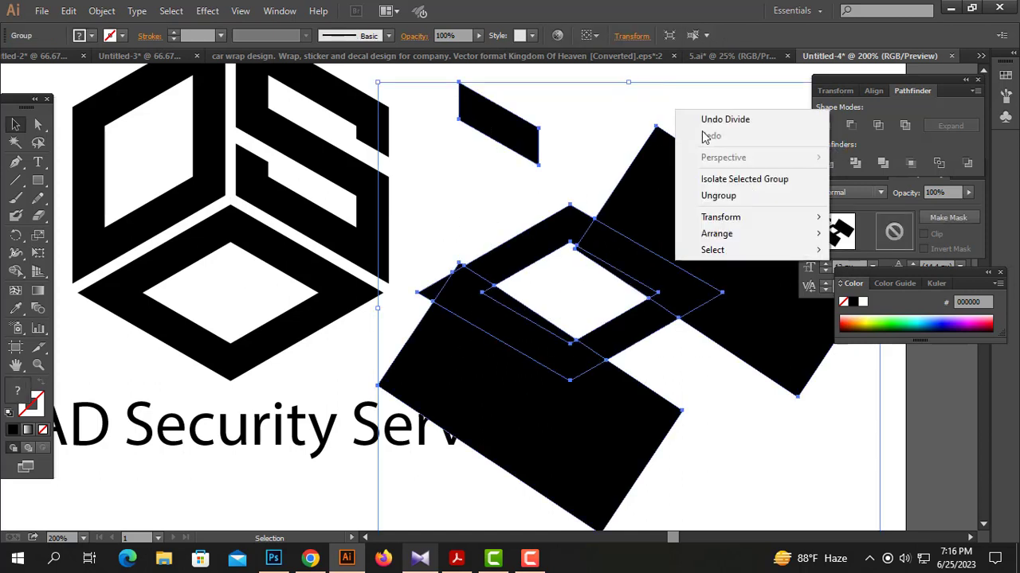
pyautogui.click(728, 196)
pyautogui.moveTo(471, 331); pyautogui.dragTo(202, 325)
# - Stretch the slanted segment into a bar spanning the bottom face past its upper-right edge and centre it across the opening
pyautogui.click(38, 125)
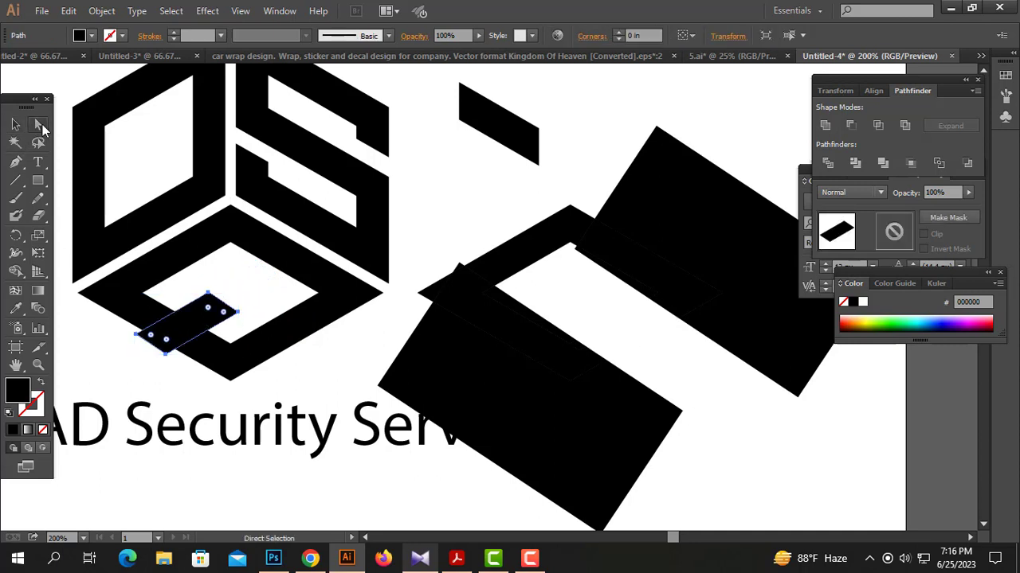
pyautogui.click(250, 289)
pyautogui.moveTo(257, 318); pyautogui.dragTo(336, 236)
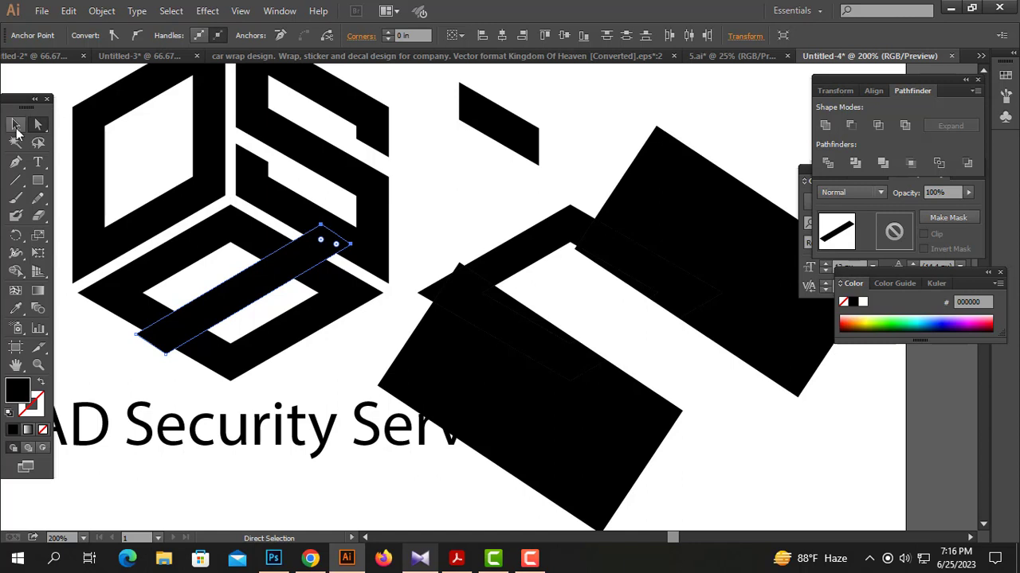
pyautogui.click(15, 127)
pyautogui.moveTo(243, 301); pyautogui.dragTo(234, 304)
# - Divide the bottom face with the bar, ungroup the result, and delete the bar's two overhanging ends
pyautogui.keyDown('shift'); pyautogui.click(282, 339); pyautogui.keyUp('shift')
pyautogui.click(828, 162)
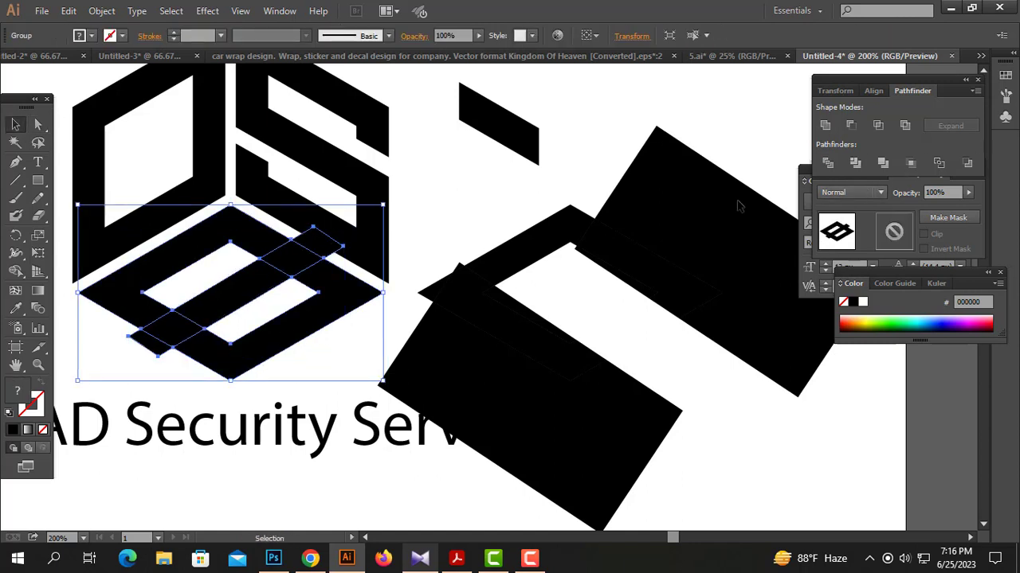
pyautogui.rightClick(461, 239)
pyautogui.click(504, 323)
pyautogui.click(330, 414)
pyautogui.click(323, 244)
pyautogui.press('Delete')
pyautogui.click(148, 355)
pyautogui.press('Delete')
# - Cut a gap above the bottom face bar's upper-right end by subtracting an enlarged copy of the end segment from the upper piece
pyautogui.click(274, 261)
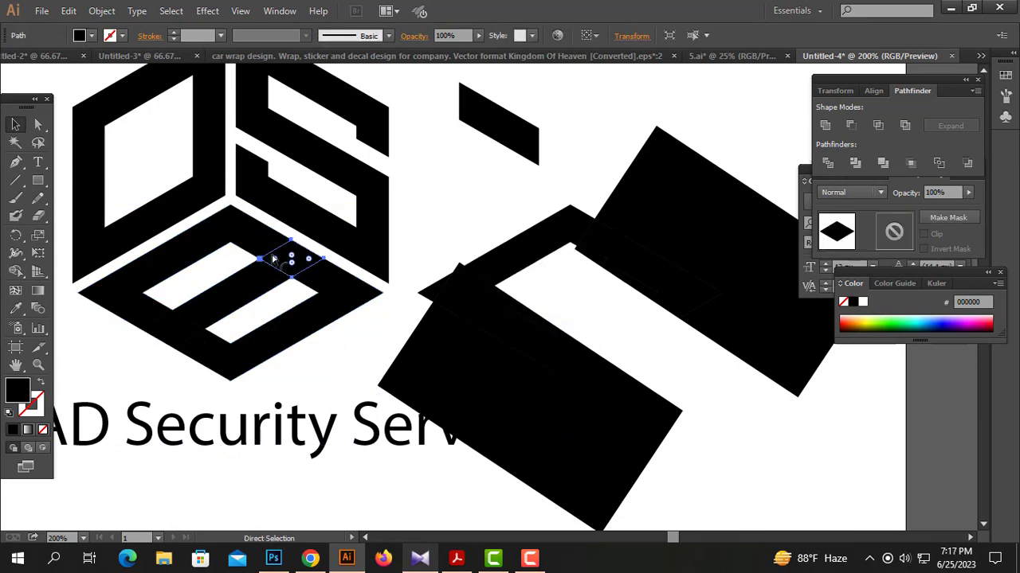
pyautogui.moveTo(260, 239); pyautogui.dragTo(231, 218)
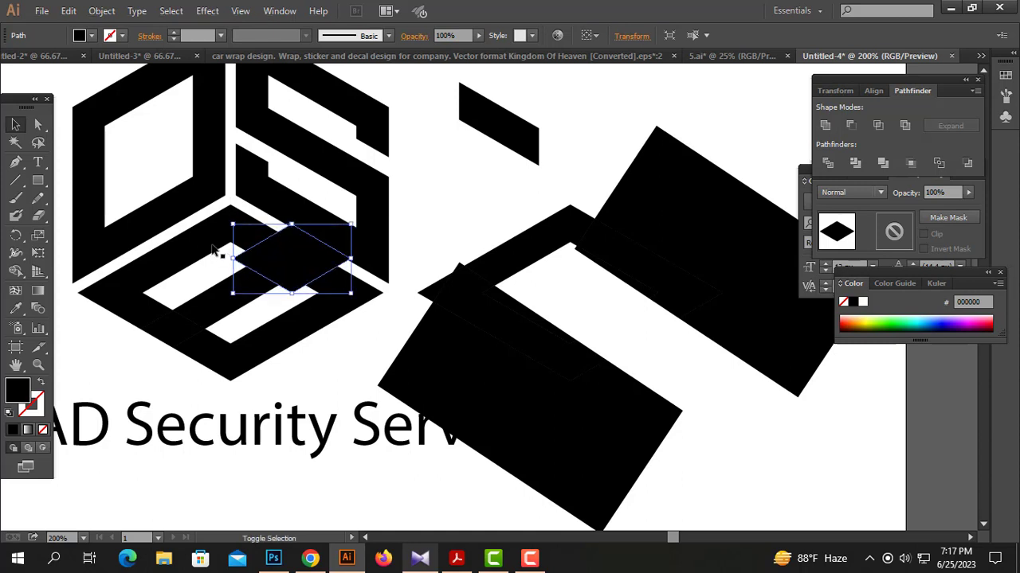
pyautogui.keyDown('shift'); pyautogui.click(221, 250); pyautogui.keyUp('shift')
pyautogui.click(849, 126)
pyautogui.click(345, 370)
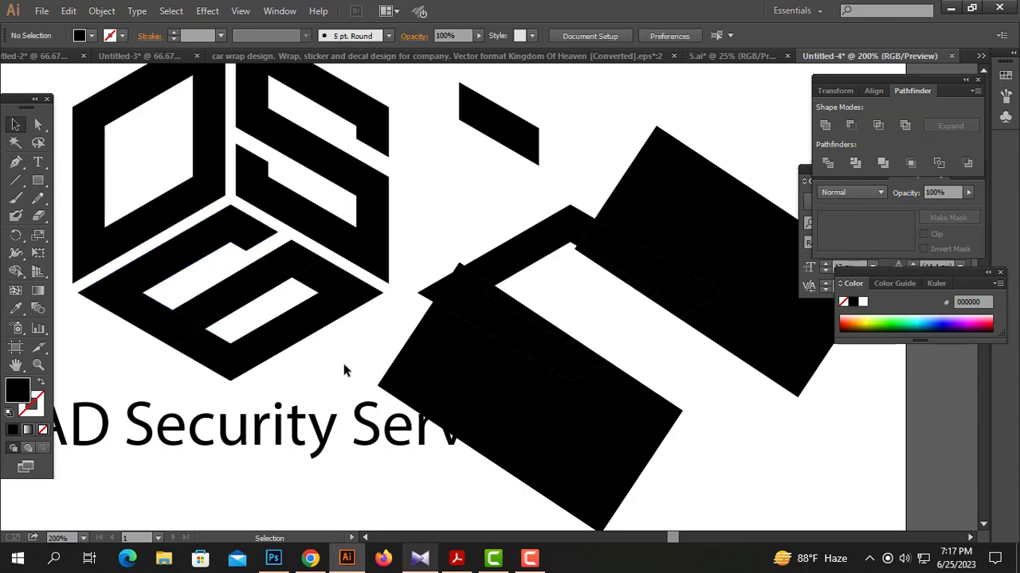
# - Cut a matching gap at the bottom face bar's lower-left end by subtracting an enlarged copy of its end segment from the lower piece
pyautogui.click(180, 319)
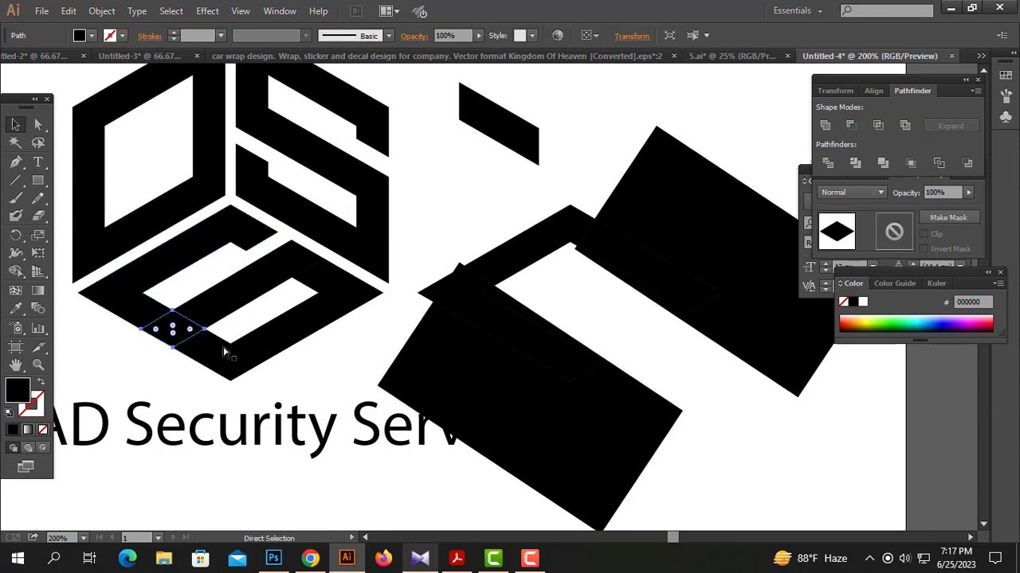
pyautogui.moveTo(204, 349); pyautogui.dragTo(231, 363)
pyautogui.keyDown('shift'); pyautogui.click(252, 357); pyautogui.keyUp('shift')
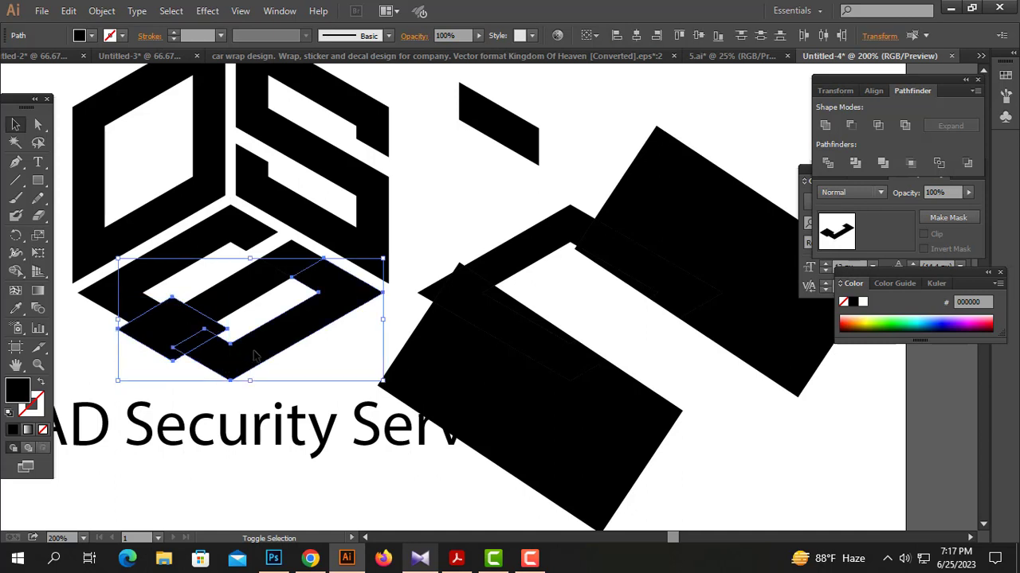
pyautogui.click(850, 125)
pyautogui.click(291, 325)
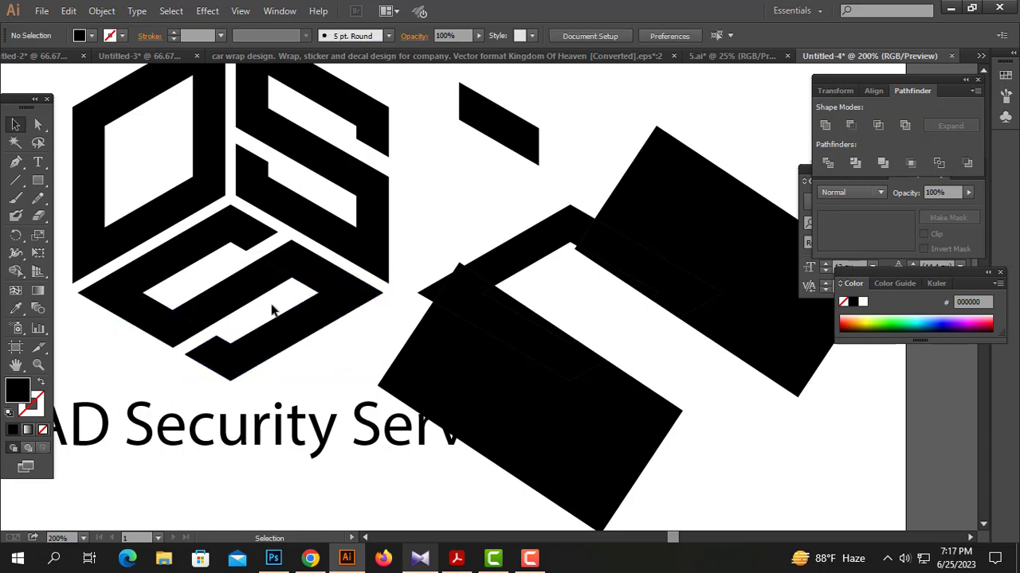
# - Remove the stray unfilled path from the bottom face and unite its pieces into a single S shape
pyautogui.moveTo(249, 266); pyautogui.dragTo(220, 281)
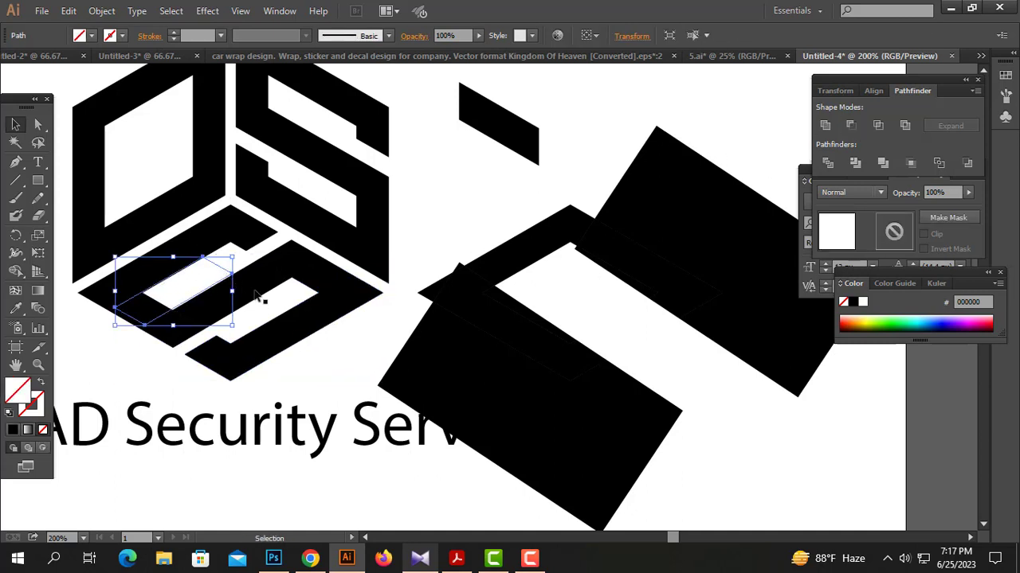
pyautogui.click(217, 351)
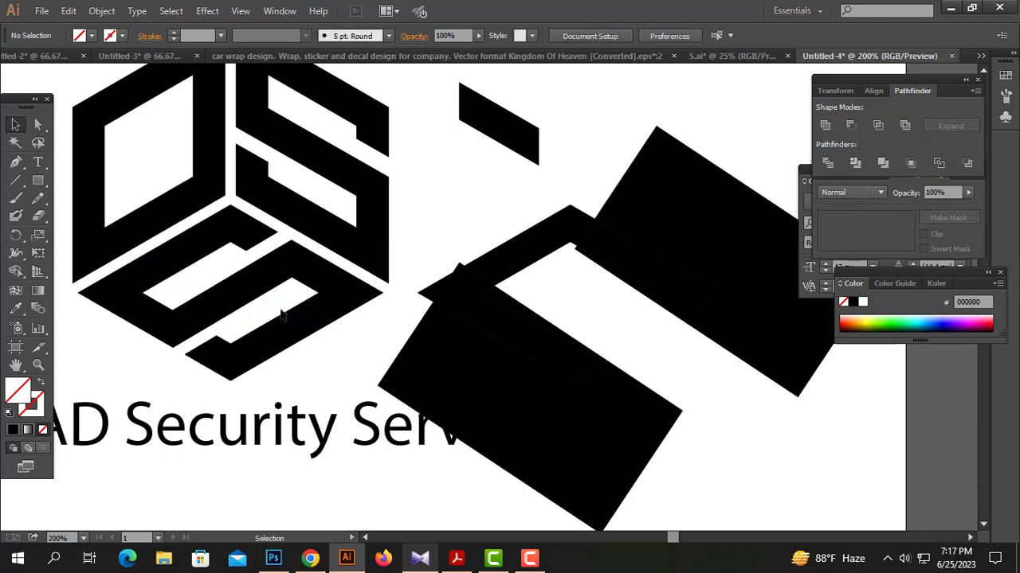
pyautogui.moveTo(323, 364); pyautogui.dragTo(145, 261)
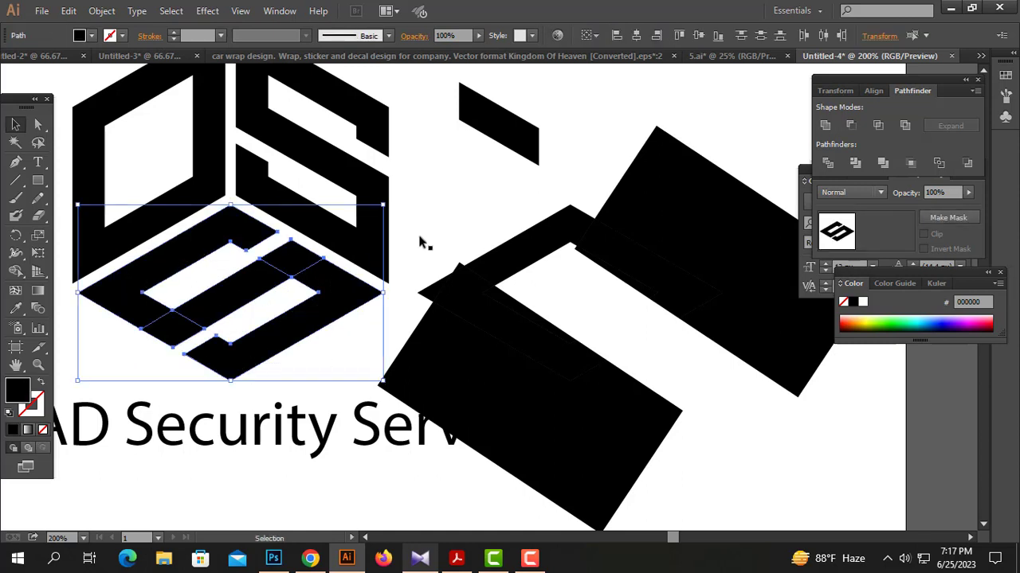
pyautogui.click(826, 126)
pyautogui.click(658, 99)
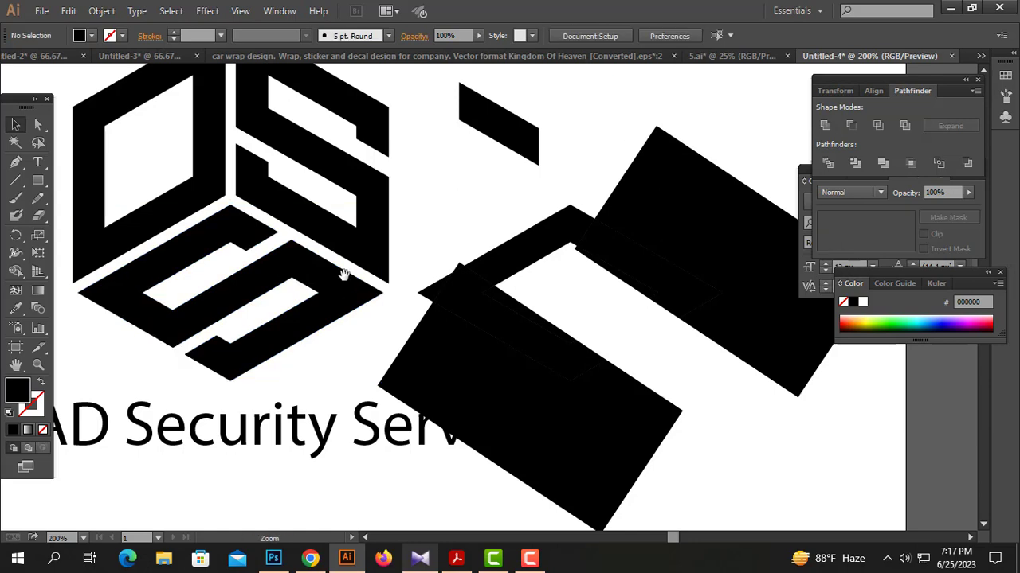
# - Delete the leftover tilted rectangles and diamond pieces to the right of the cube
pyautogui.moveTo(352, 254); pyautogui.dragTo(412, 297)
pyautogui.moveTo(334, 235); pyautogui.dragTo(355, 262)
pyautogui.keyDown('ctrl'); pyautogui.keyDown('alt'); pyautogui.click(443, 288); pyautogui.keyUp('alt'); pyautogui.keyUp('ctrl')
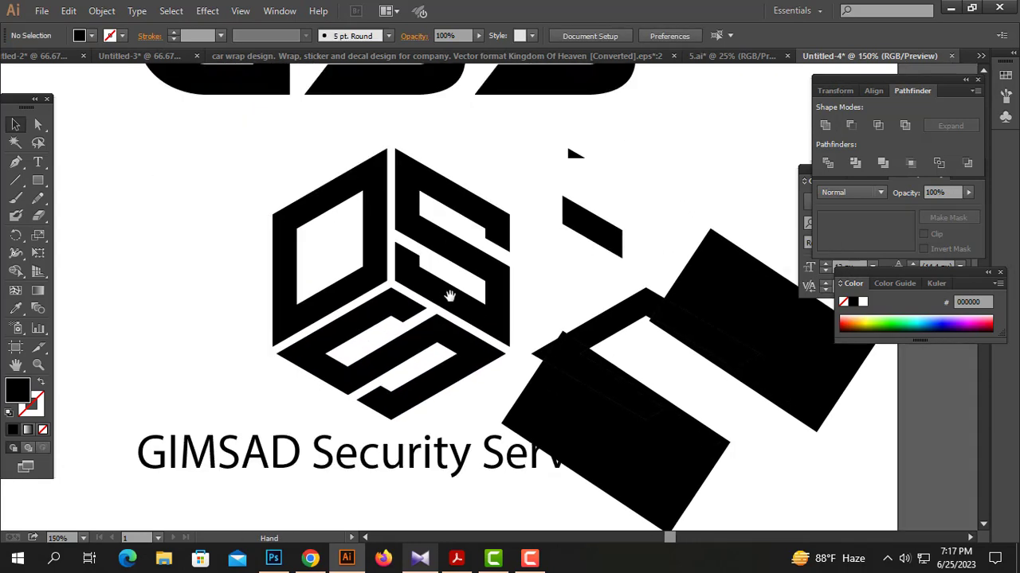
pyautogui.moveTo(438, 294); pyautogui.dragTo(395, 290)
pyautogui.moveTo(704, 216); pyautogui.dragTo(707, 344)
pyautogui.press('Delete')
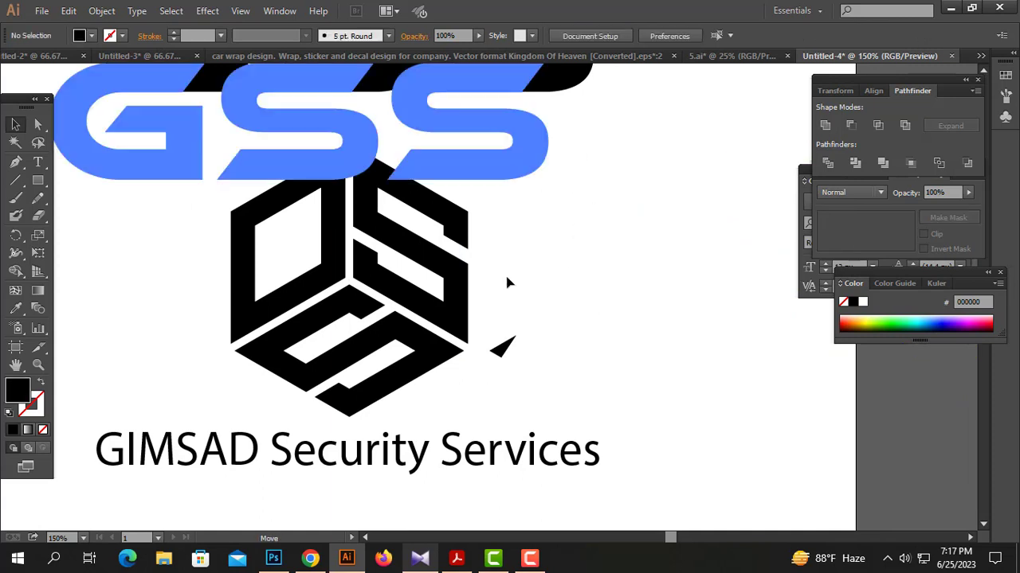
# - Undo the stray move of the GSS lettering and delete the small black scraps to the right of the cube
pyautogui.click(504, 195)
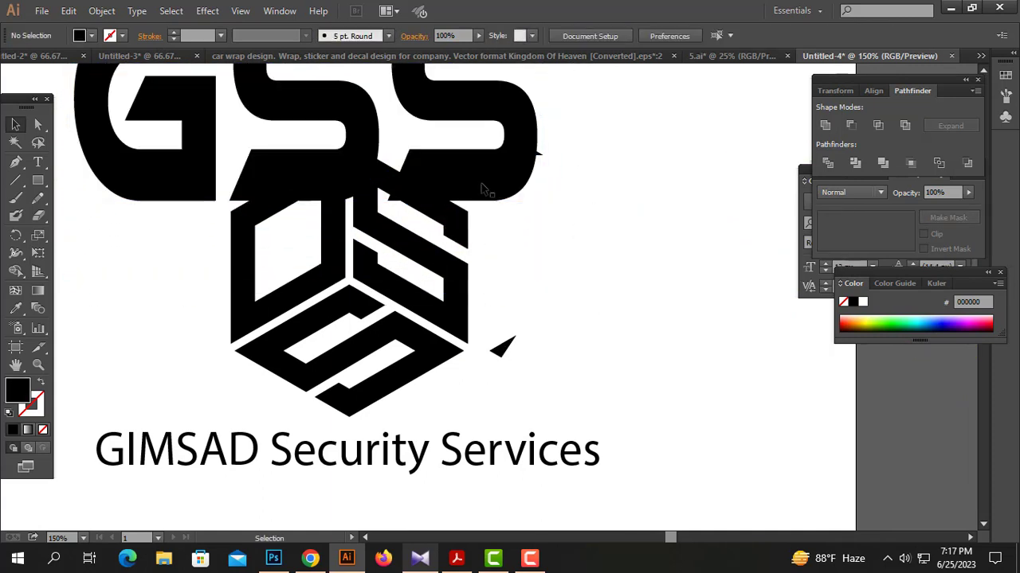
pyautogui.hotkey('ctrl', 'z')
pyautogui.click(532, 153)
pyautogui.click(501, 348)
pyautogui.press('Delete')
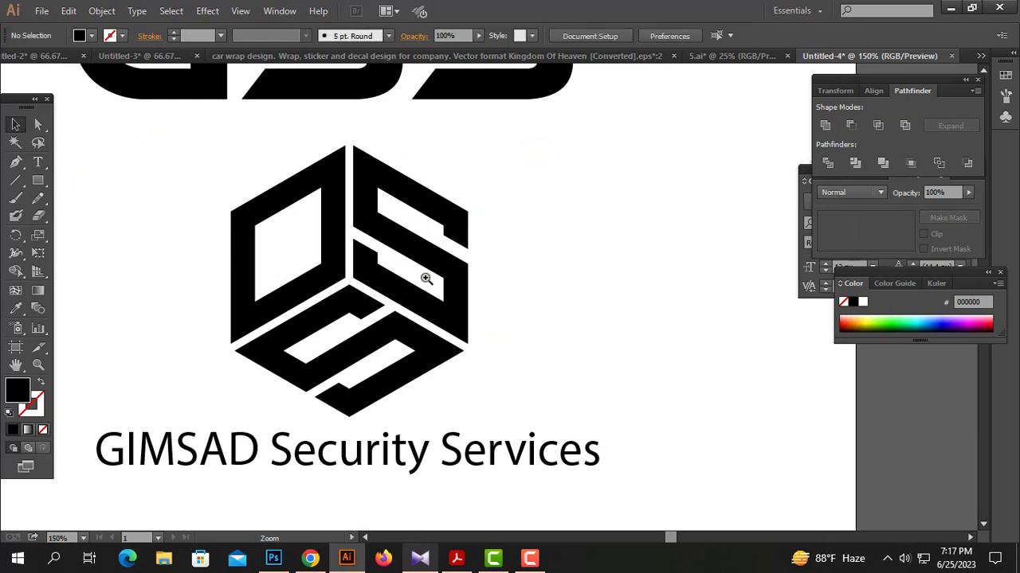
# - Duplicate the cube's left face into the empty space beside it
pyautogui.click(427, 278)
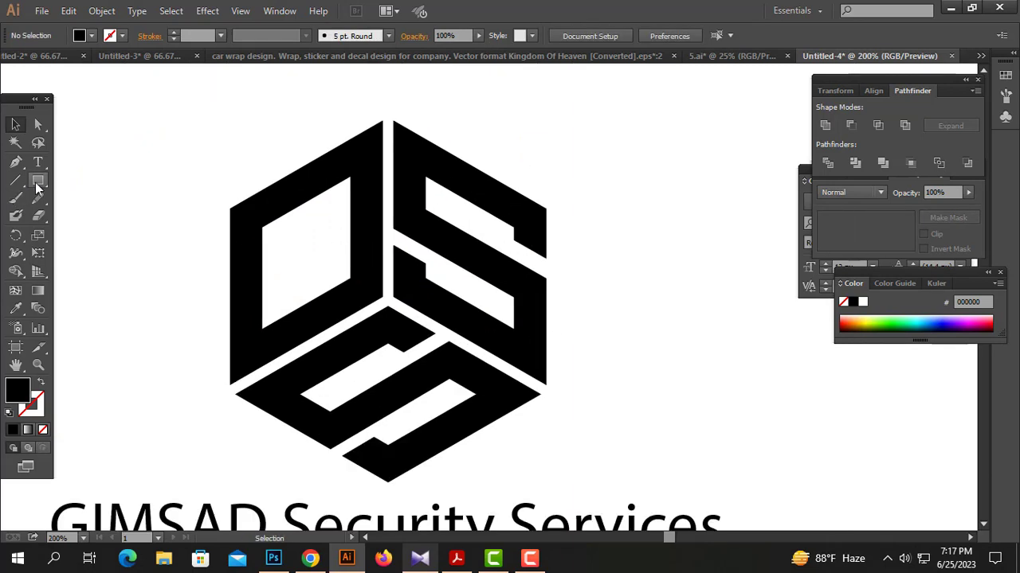
pyautogui.moveTo(303, 189); pyautogui.dragTo(118, 191)
pyautogui.moveTo(248, 153); pyautogui.dragTo(360, 153)
pyautogui.click(360, 153)
# - Cover the face copy's left arm with a rectangle about 0.556 × 2.063 in and duplicate that rectangle over the right arm
pyautogui.click(38, 183)
pyautogui.moveTo(132, 165); pyautogui.dragTo(193, 387)
pyautogui.press('v')
pyautogui.moveTo(173, 239); pyautogui.dragTo(311, 199)
# - Divide the face copy with the two rectangles, ungroup it, and place its upper slanted segment on the cube's left face
pyautogui.keyDown('shift'); pyautogui.click(242, 182); pyautogui.keyUp('shift')
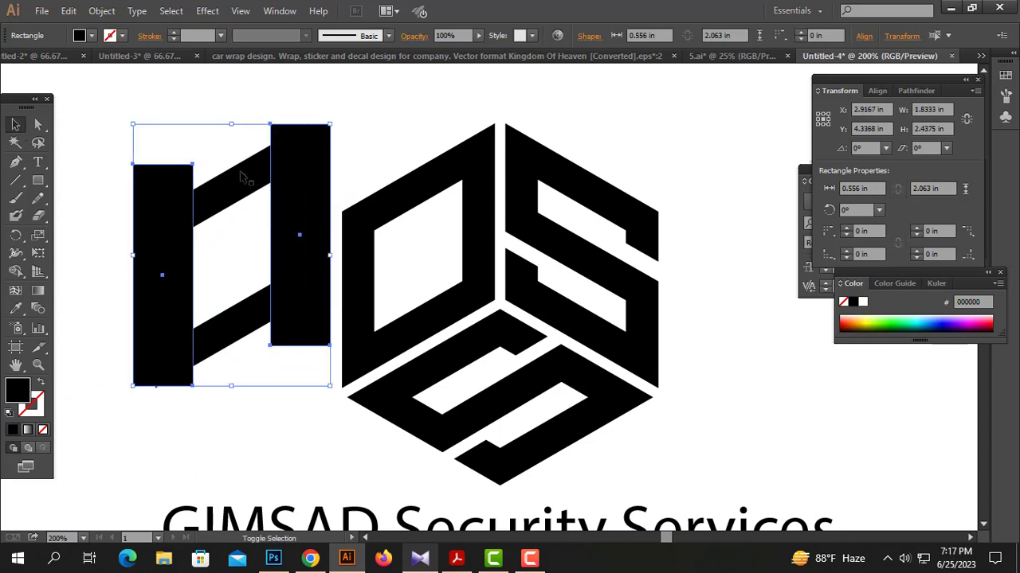
pyautogui.click(924, 91)
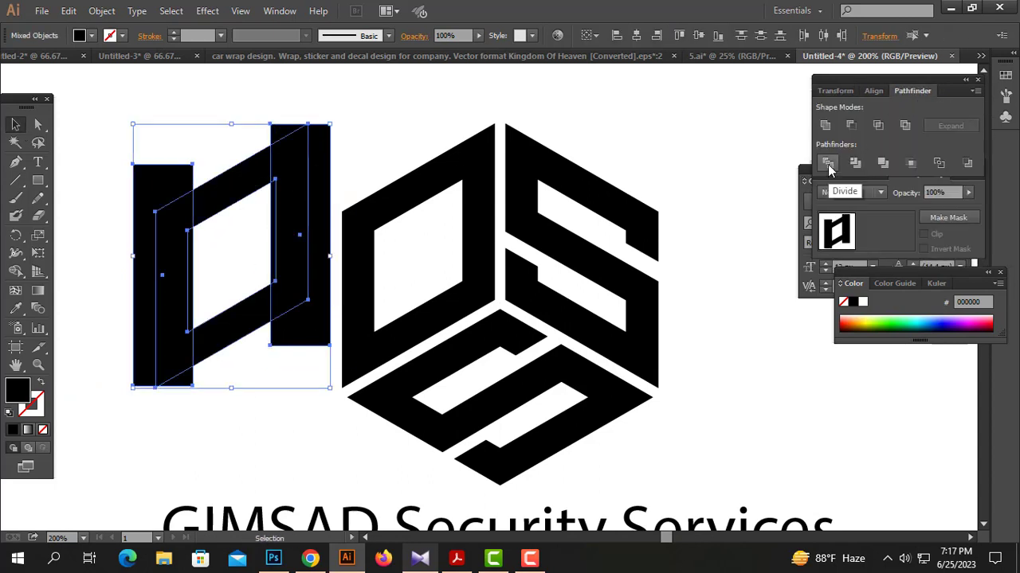
pyautogui.click(827, 163)
pyautogui.rightClick(425, 141)
pyautogui.click(462, 227)
pyautogui.click(411, 120)
pyautogui.moveTo(227, 192); pyautogui.dragTo(374, 280)
# - Delete the remaining rectangle and face copy pieces to the left of the cube
pyautogui.moveTo(339, 122); pyautogui.dragTo(166, 247)
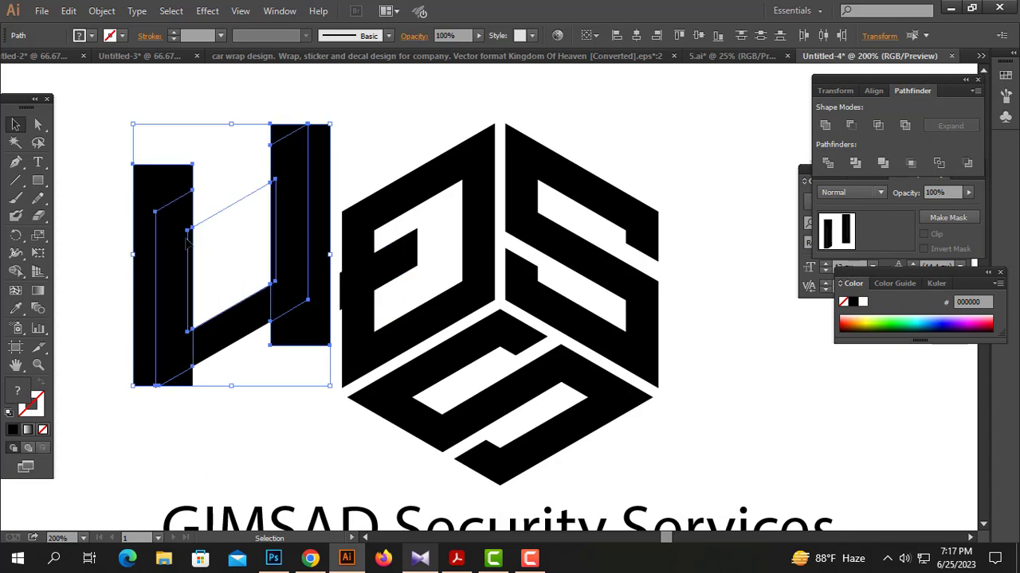
pyautogui.press('Delete')
pyautogui.moveTo(272, 233); pyautogui.dragTo(163, 390)
pyautogui.press('Delete')
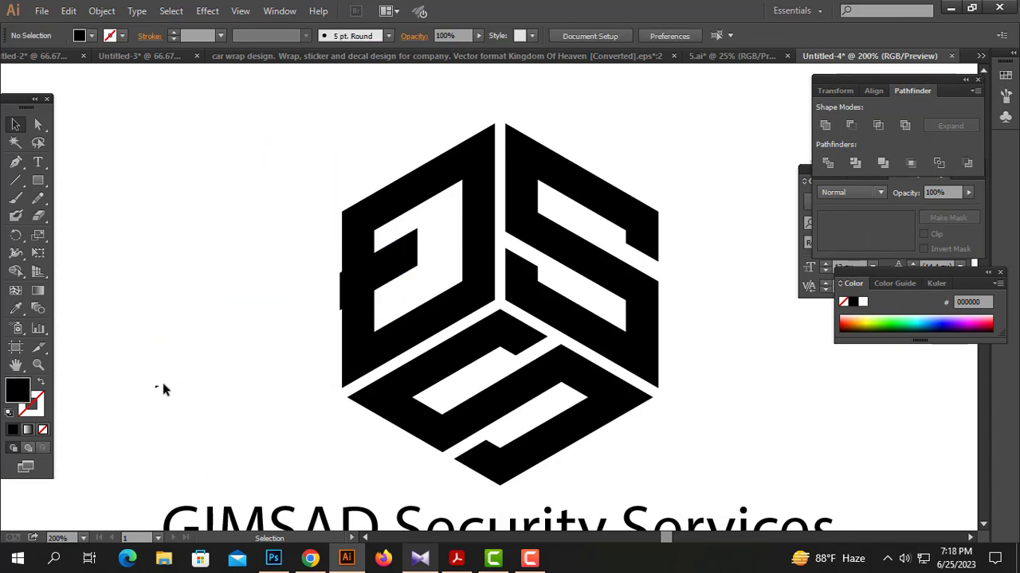
# - Stretch the slanted segment into a bar spanning the left face past both sides and centre it across the opening
pyautogui.click(37, 142)
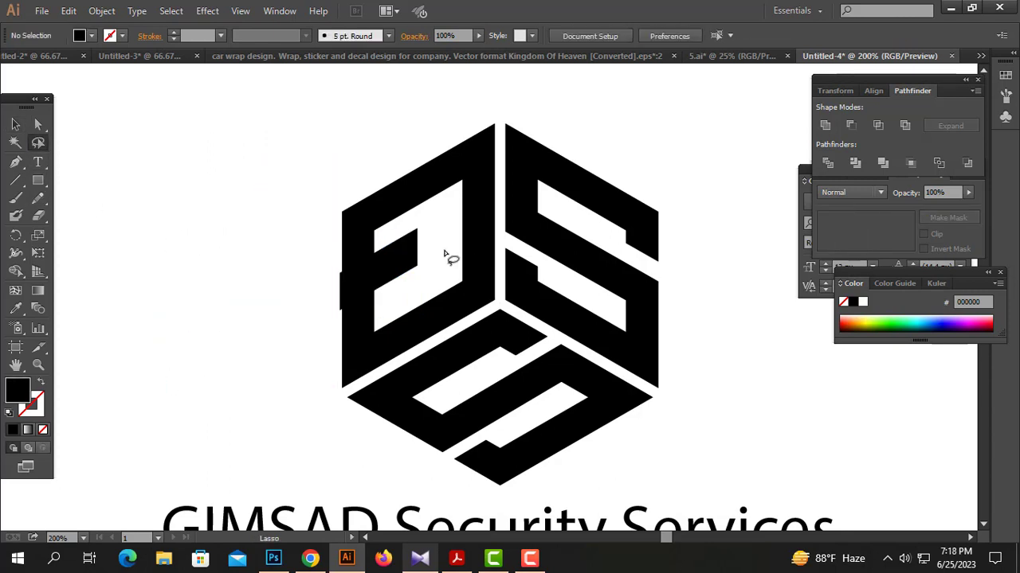
pyautogui.click(37, 124)
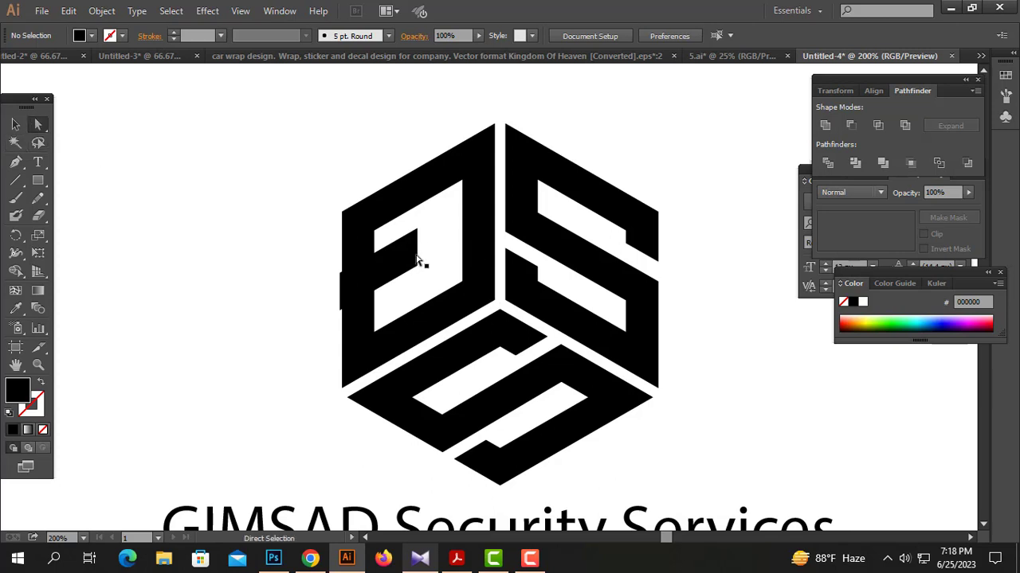
pyautogui.moveTo(417, 255); pyautogui.dragTo(519, 201)
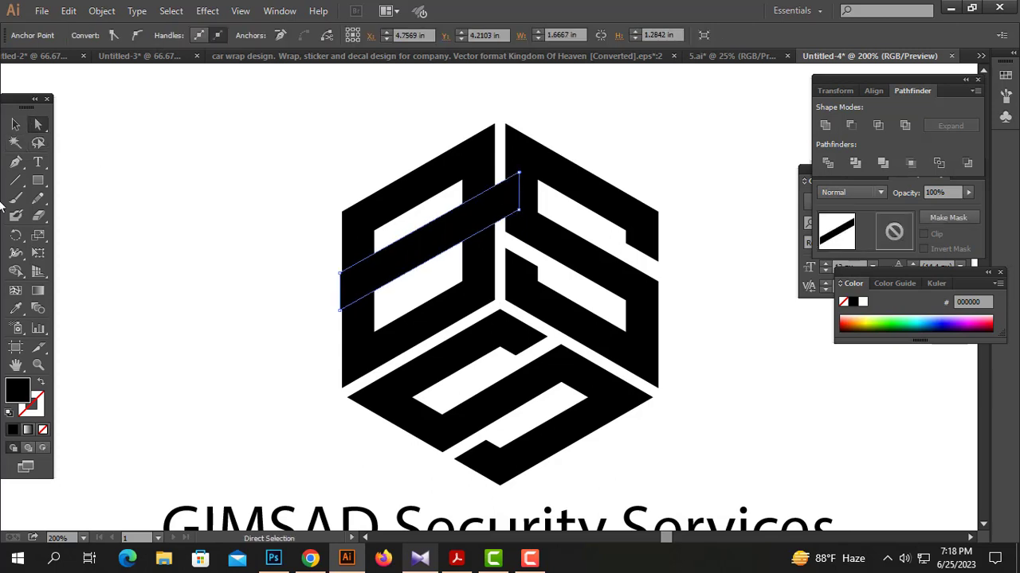
pyautogui.click(15, 124)
pyautogui.click(134, 151)
pyautogui.moveTo(433, 245); pyautogui.dragTo(424, 262)
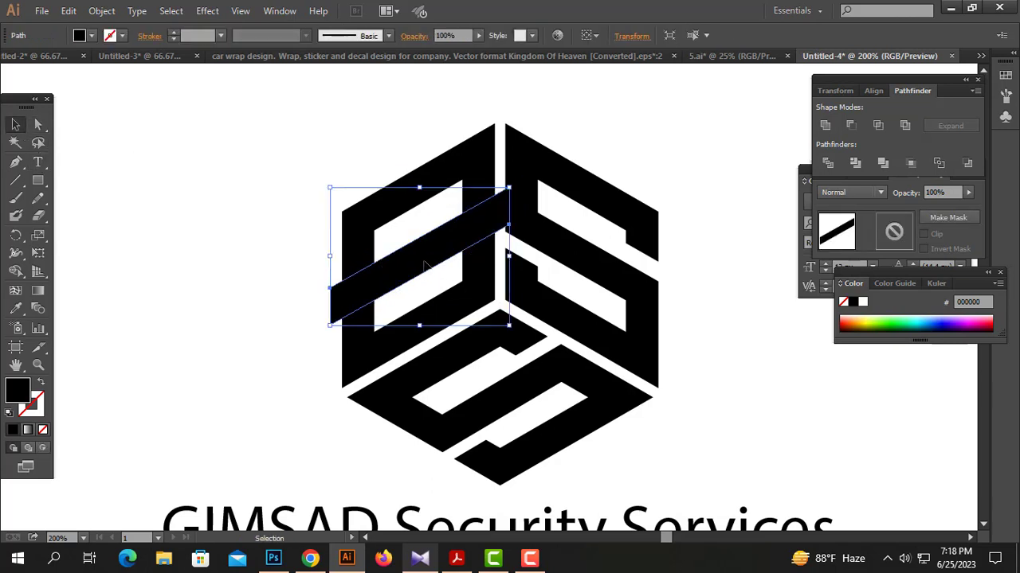
# - Divide the left face with the bar, ungroup the result, and delete the bar's two overhanging ends
pyautogui.keyDown('shift'); pyautogui.click(451, 301); pyautogui.keyUp('shift')
pyautogui.click(828, 164)
pyautogui.rightClick(533, 202)
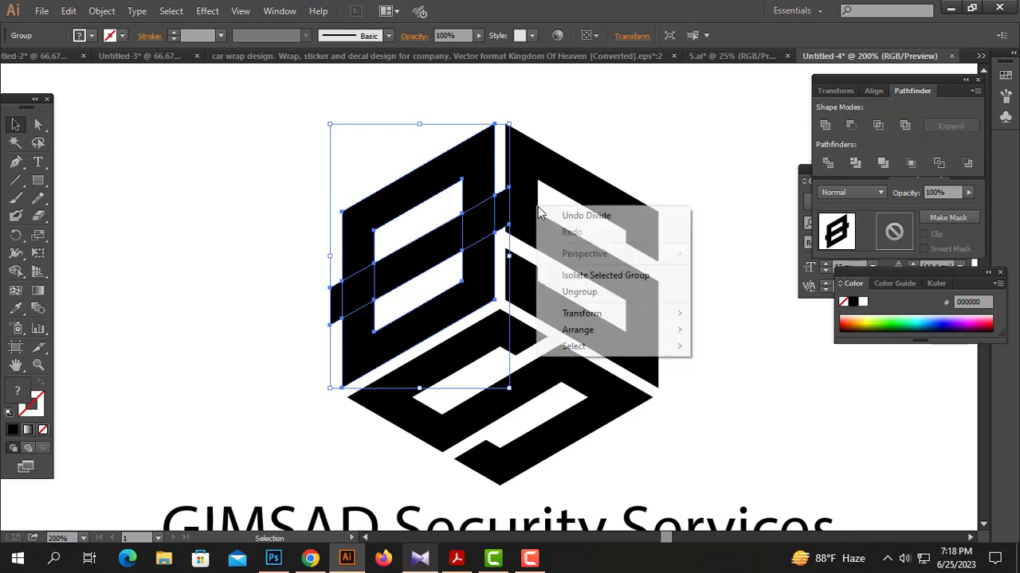
pyautogui.click(580, 291)
pyautogui.click(290, 317)
pyautogui.click(334, 303)
pyautogui.press('Delete')
pyautogui.click(502, 217)
pyautogui.press('Delete')
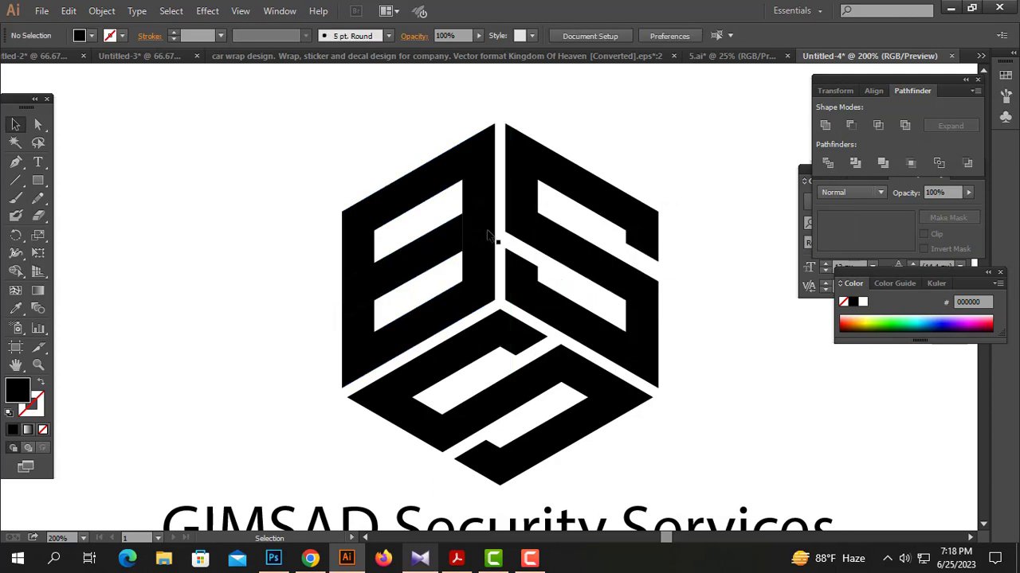
# - Cut a slanted gap above the left face bar's right end by subtracting an enlarged copy of the end segment from the upper piece
pyautogui.click(482, 233)
pyautogui.click(482, 209)
pyautogui.moveTo(480, 197); pyautogui.dragTo(482, 179)
pyautogui.keyDown('shift'); pyautogui.click(488, 162); pyautogui.keyUp('shift')
pyautogui.click(851, 132)
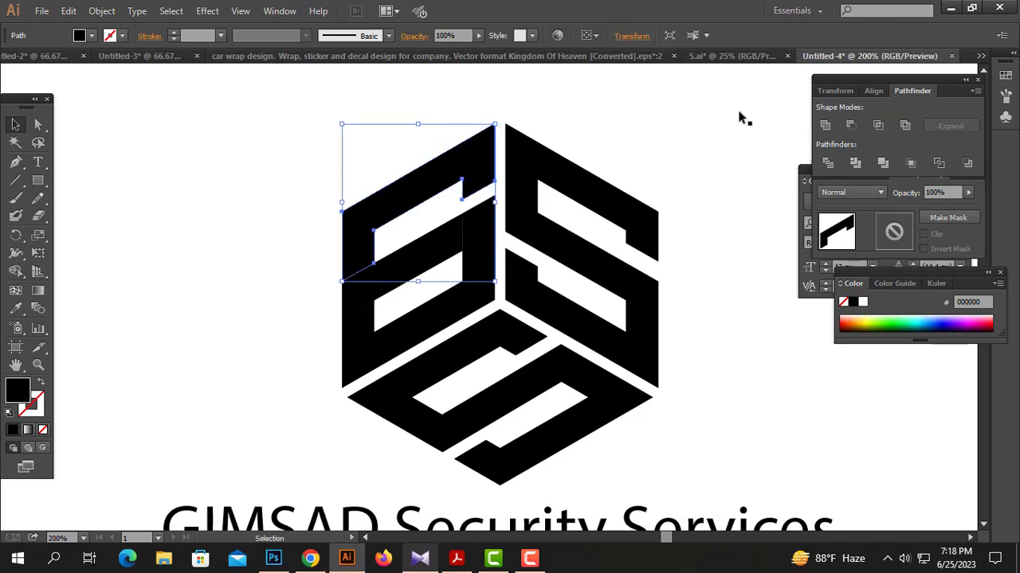
pyautogui.click(740, 119)
# - Shorten the left face's bar by subtracting an enlarged copy of the left arm segment, separating it from the arm to form a G
pyautogui.click(386, 279)
pyautogui.click(370, 293)
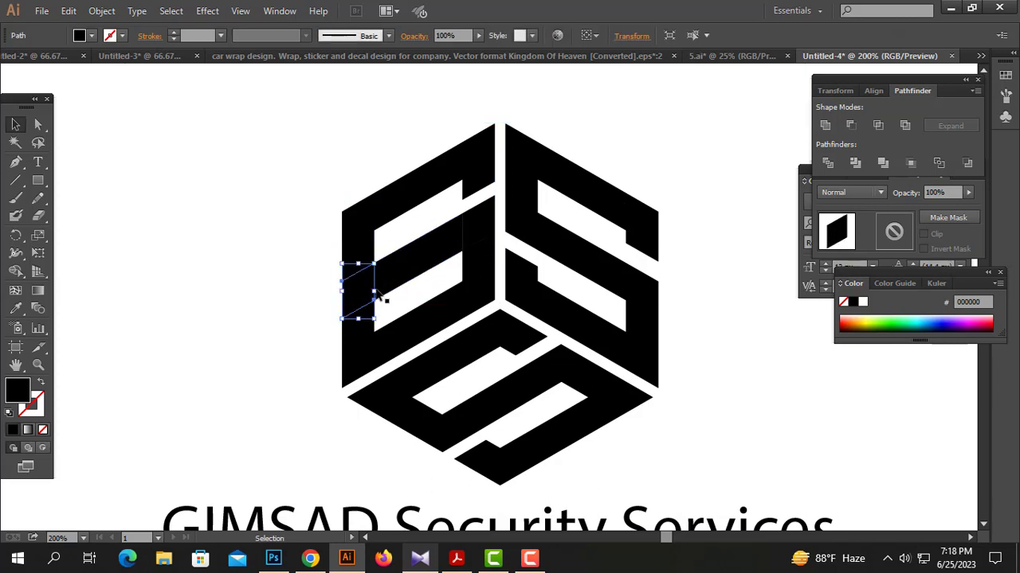
pyautogui.moveTo(377, 292); pyautogui.dragTo(417, 283)
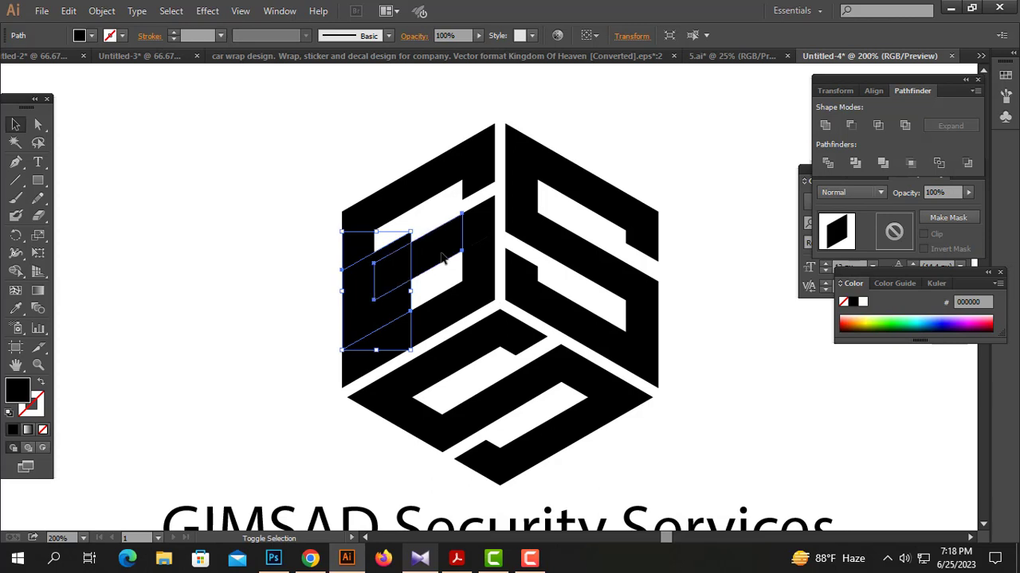
pyautogui.keyDown('shift'); pyautogui.click(443, 257); pyautogui.keyUp('shift')
pyautogui.click(851, 125)
pyautogui.click(426, 249)
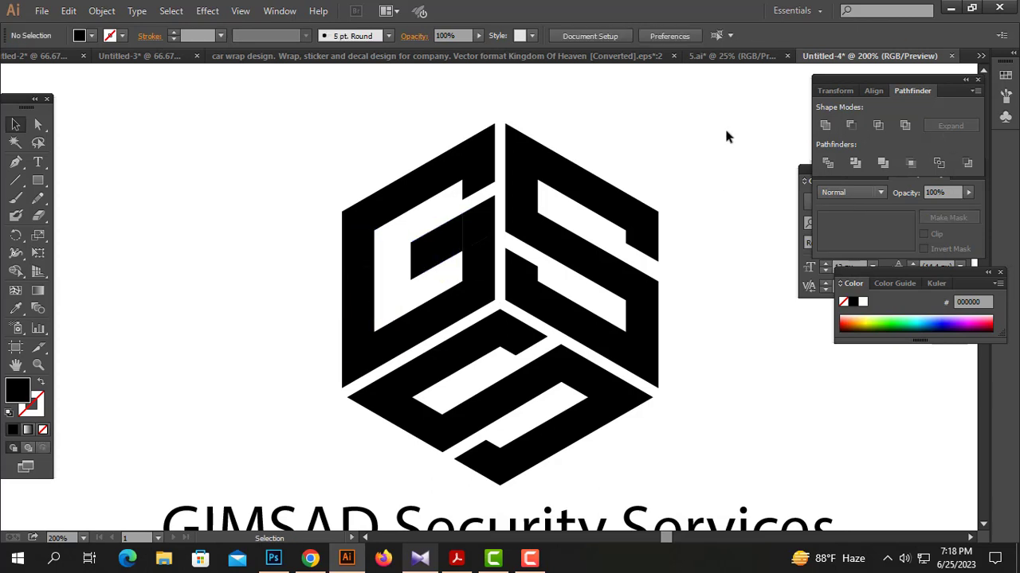
# - Unite all pieces of the left face into a single G shape
pyautogui.click(413, 205)
pyautogui.moveTo(386, 241); pyautogui.dragTo(404, 307)
pyautogui.click(291, 125)
pyautogui.moveTo(291, 125); pyautogui.dragTo(489, 307)
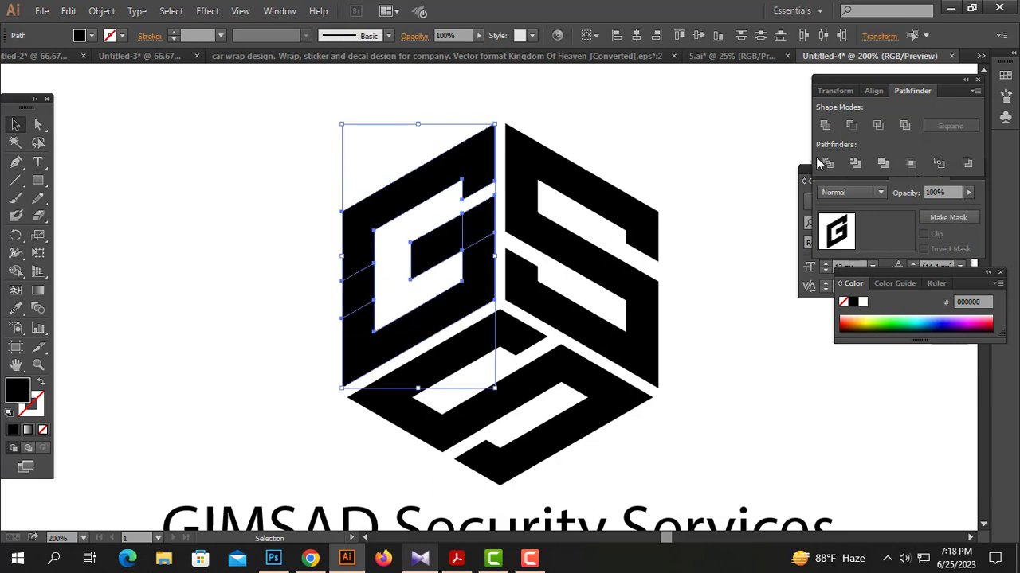
pyautogui.click(824, 126)
pyautogui.click(725, 139)
# - Move the GSS lettering higher above the cube to widen the space between them
pyautogui.keyDown('ctrl'); pyautogui.keyDown('alt'); pyautogui.click(475, 319); pyautogui.keyUp('alt'); pyautogui.keyUp('ctrl')
pyautogui.keyDown('ctrl'); pyautogui.keyDown('alt'); pyautogui.click(475, 319); pyautogui.keyUp('alt'); pyautogui.keyUp('ctrl')
pyautogui.moveTo(563, 318); pyautogui.dragTo(543, 317)
pyautogui.moveTo(505, 180); pyautogui.dragTo(517, 153)
pyautogui.click(579, 223)
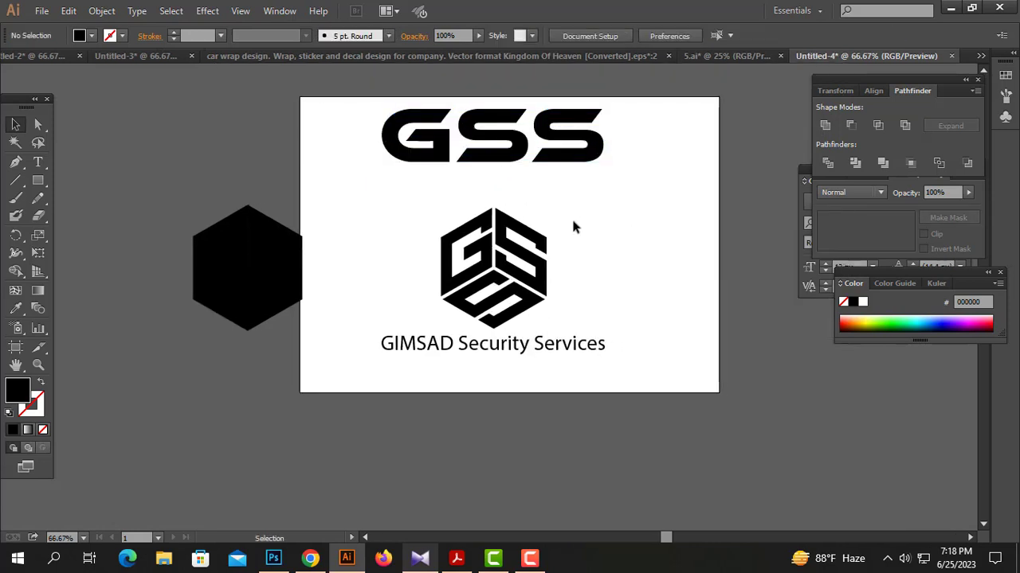